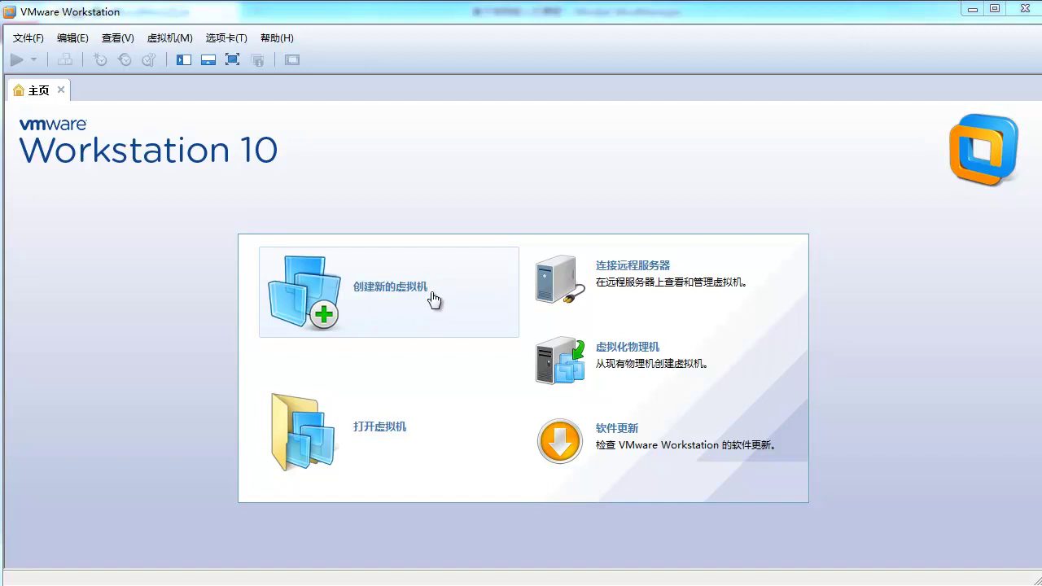
- Start a new virtual machine with the typical (典型) configuration and choose to install the operating system later (稍后安装操作系统)
{"action": "left_click", "coordinate": [29, 37]}
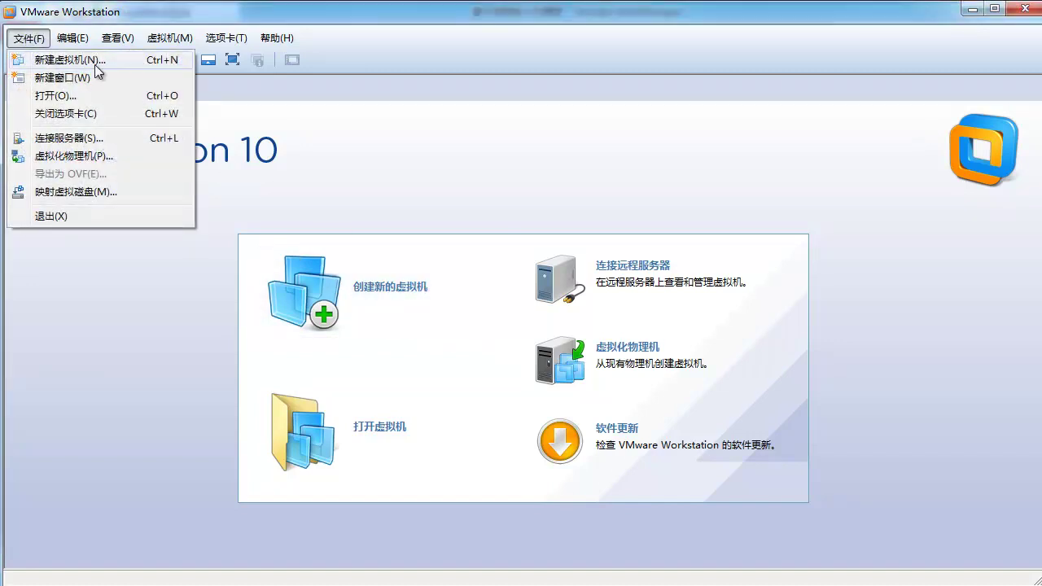
{"action": "left_click", "coordinate": [54, 62]}
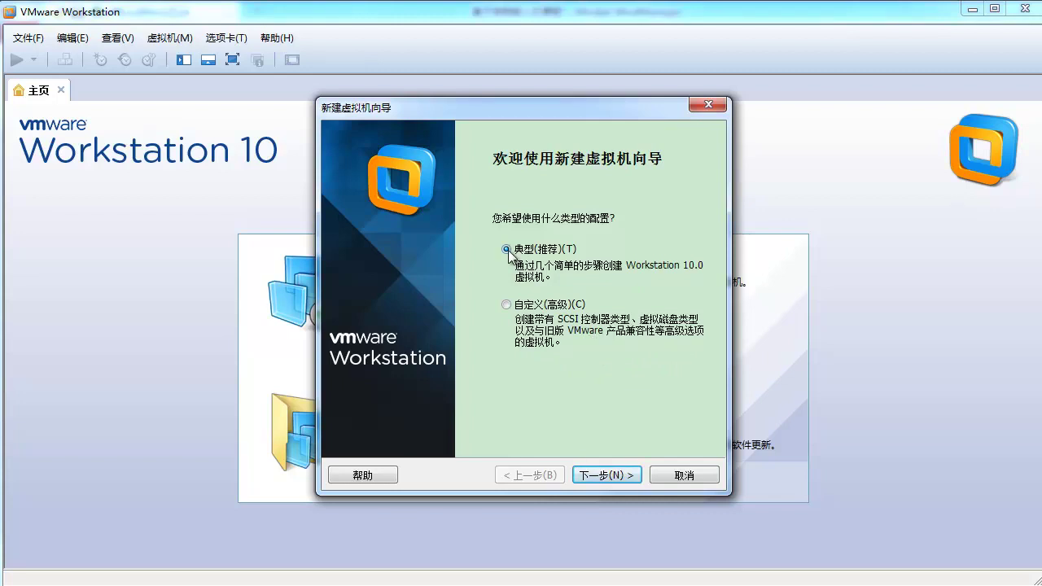
{"action": "left_click", "coordinate": [603, 474]}
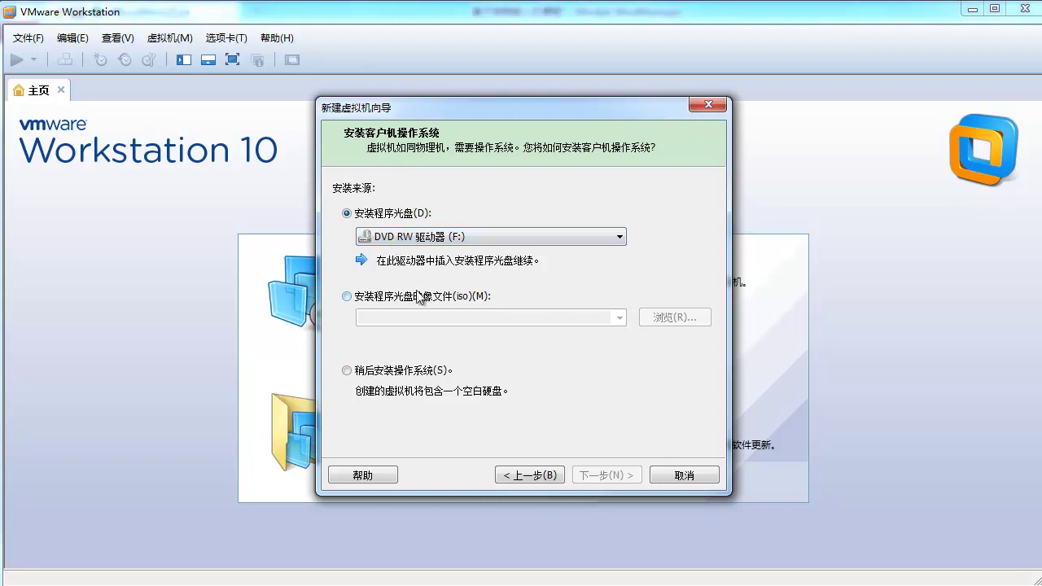
{"action": "left_click", "coordinate": [369, 375]}
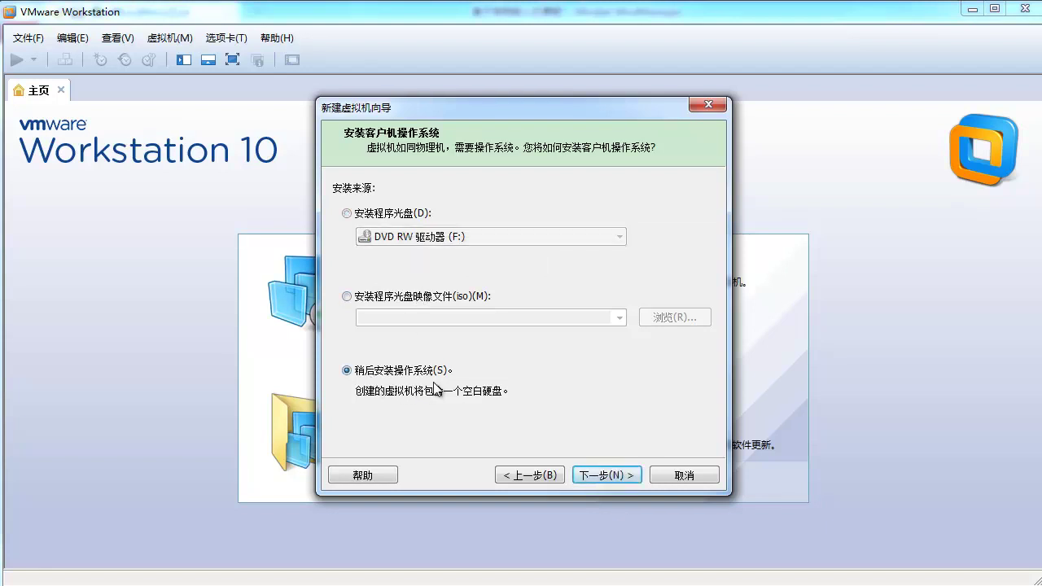
{"action": "left_click", "coordinate": [587, 474]}
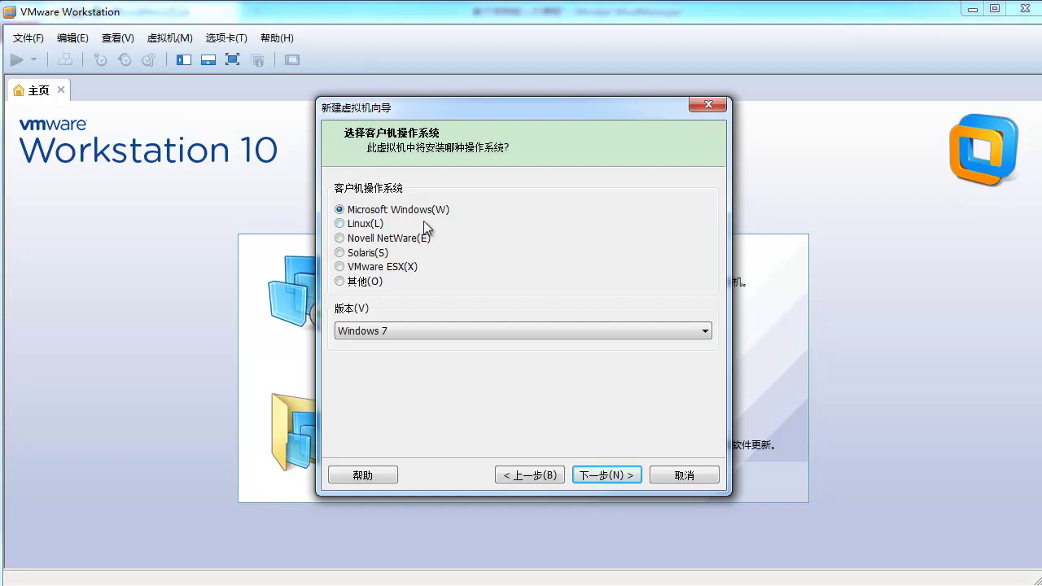
- Choose Linux as the guest operating system with version Ubuntu 64 位 and continue to the naming page
{"action": "left_click", "coordinate": [412, 331]}
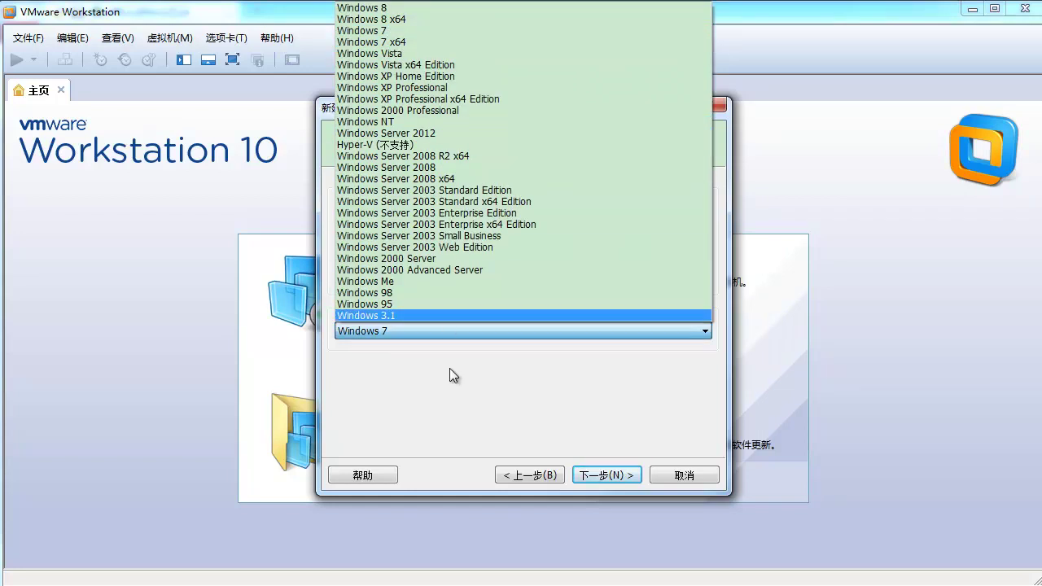
{"action": "left_click", "coordinate": [417, 337]}
{"action": "left_click", "coordinate": [374, 228]}
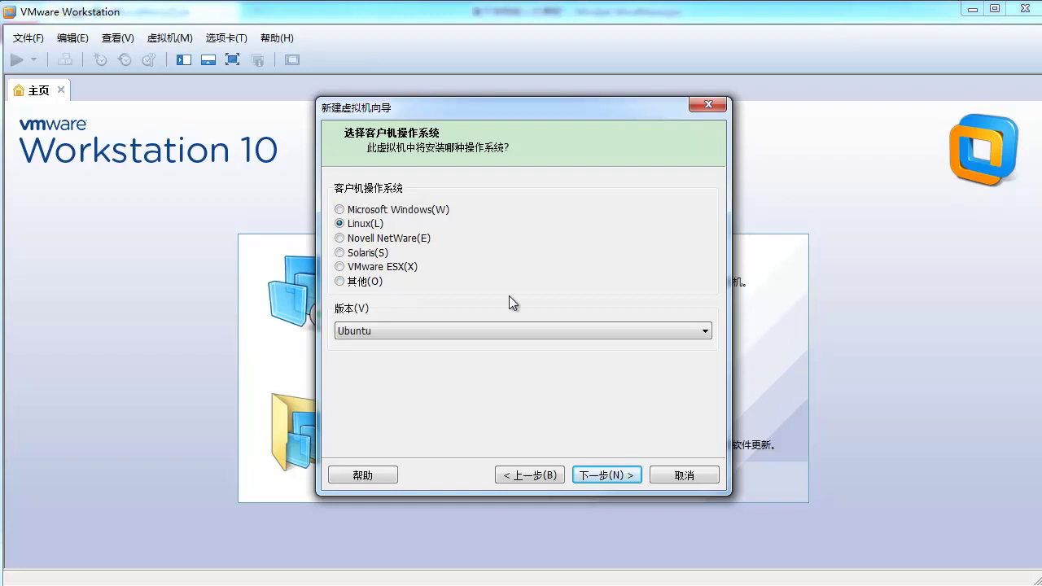
{"action": "left_click", "coordinate": [365, 213]}
{"action": "left_click", "coordinate": [344, 225]}
{"action": "left_click", "coordinate": [432, 331]}
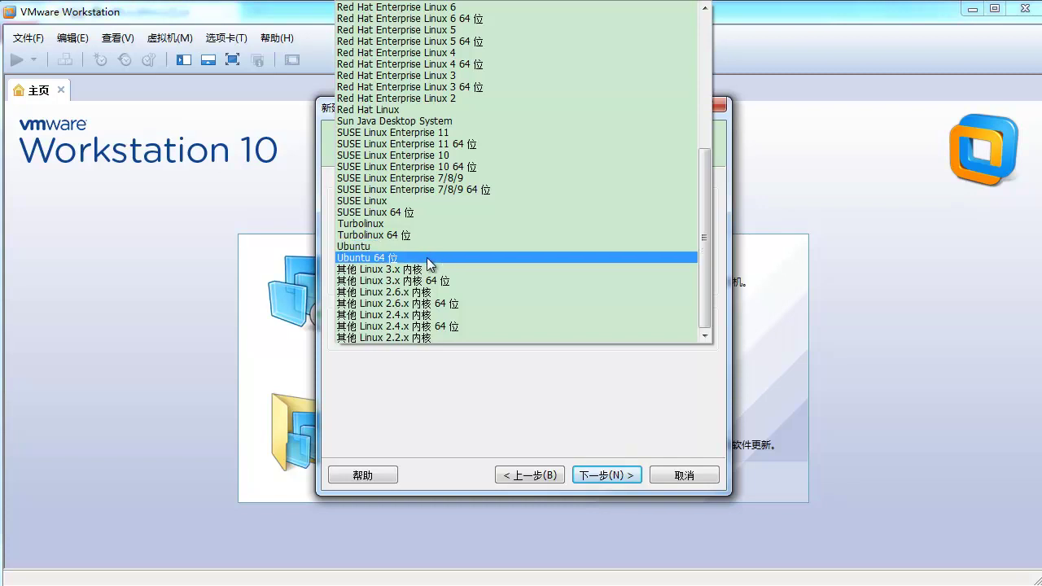
{"action": "left_click", "coordinate": [430, 258]}
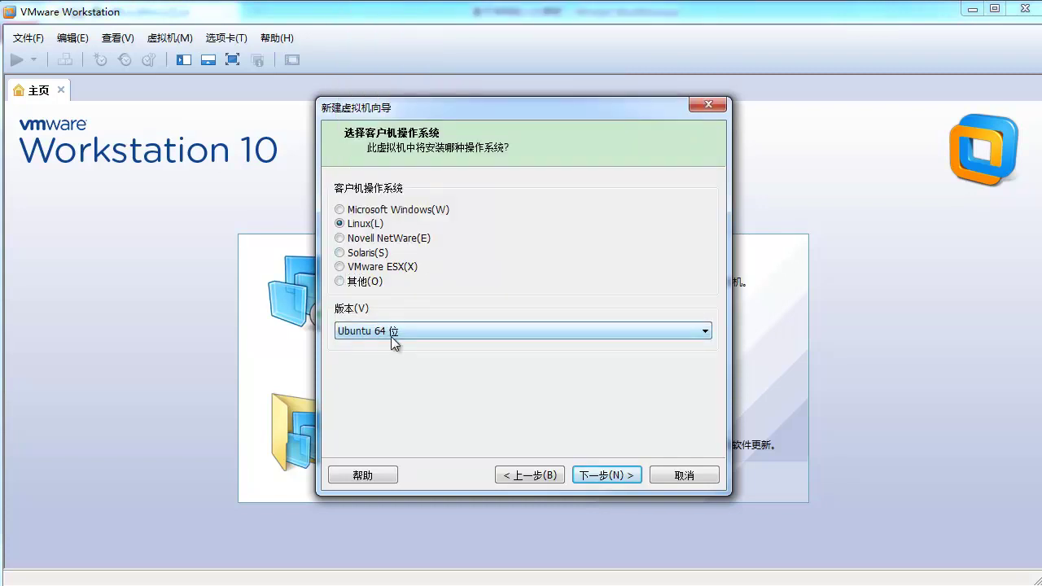
{"action": "left_click", "coordinate": [611, 475]}
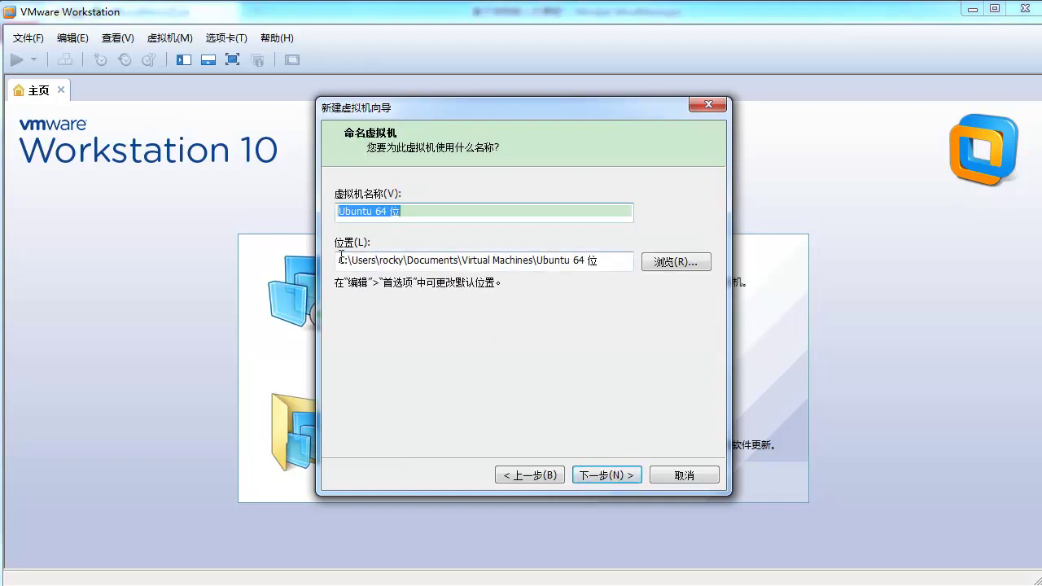
- Browse for the virtual machine's location and expand local disk D: under the computer
{"action": "key", "text": "Tab"}
{"action": "left_click_drag", "start_coordinate": [610, 260], "coordinate": [314, 264]}
{"action": "left_click", "coordinate": [315, 264]}
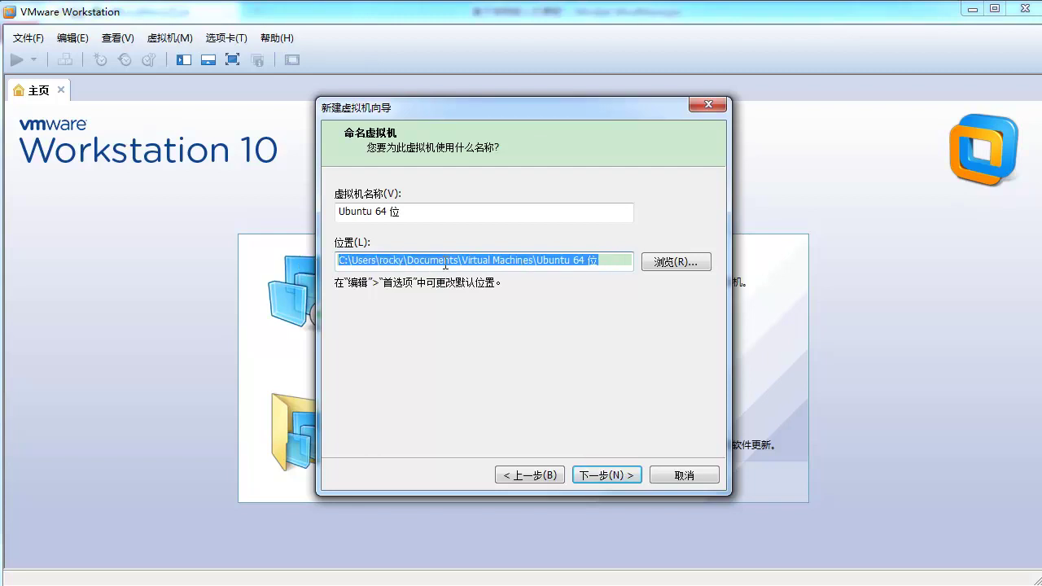
{"action": "left_click", "coordinate": [666, 263]}
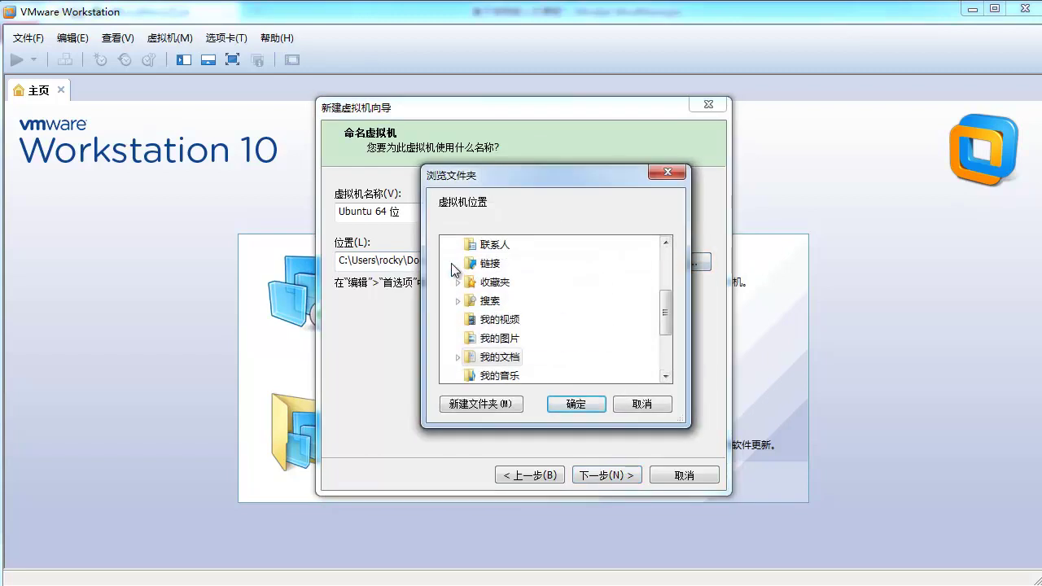
{"action": "left_click_drag", "start_coordinate": [669, 314], "coordinate": [667, 288]}
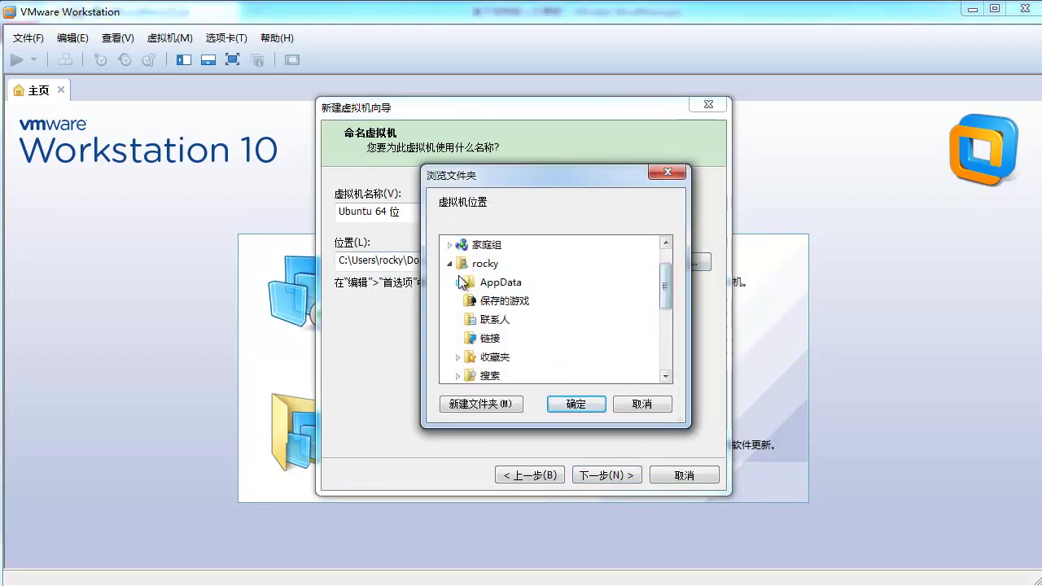
{"action": "double_click", "coordinate": [481, 263]}
{"action": "double_click", "coordinate": [469, 321]}
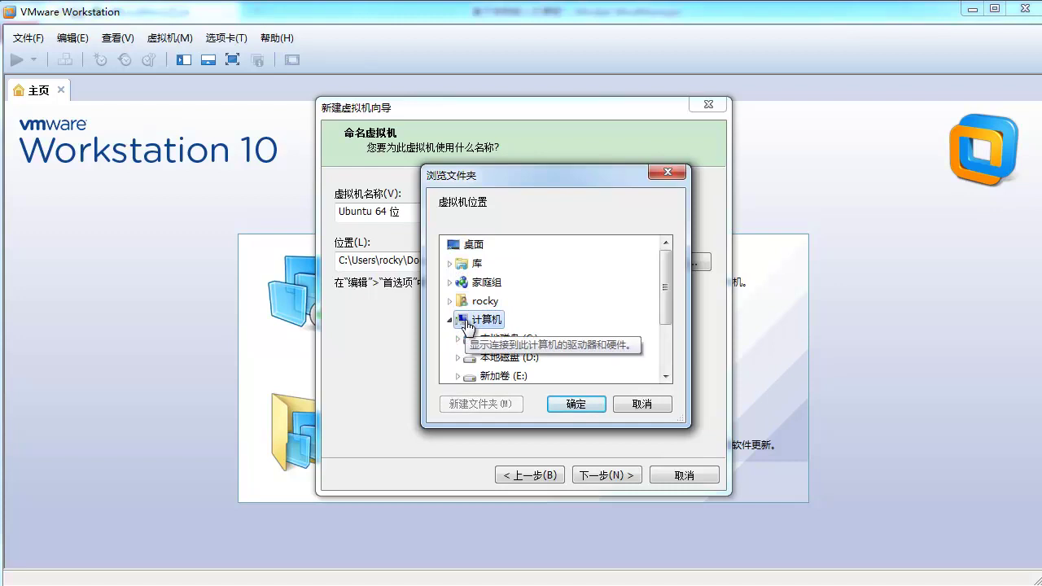
{"action": "double_click", "coordinate": [496, 357]}
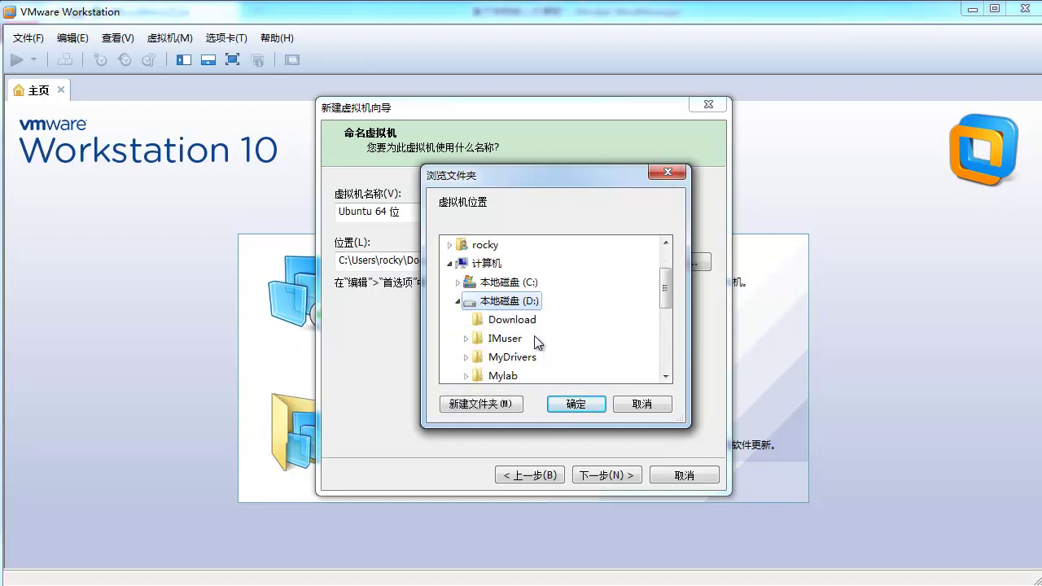
- Create a folder named ubuntu on disk D: and use it as the virtual machine's location
{"action": "left_click", "coordinate": [479, 407]}
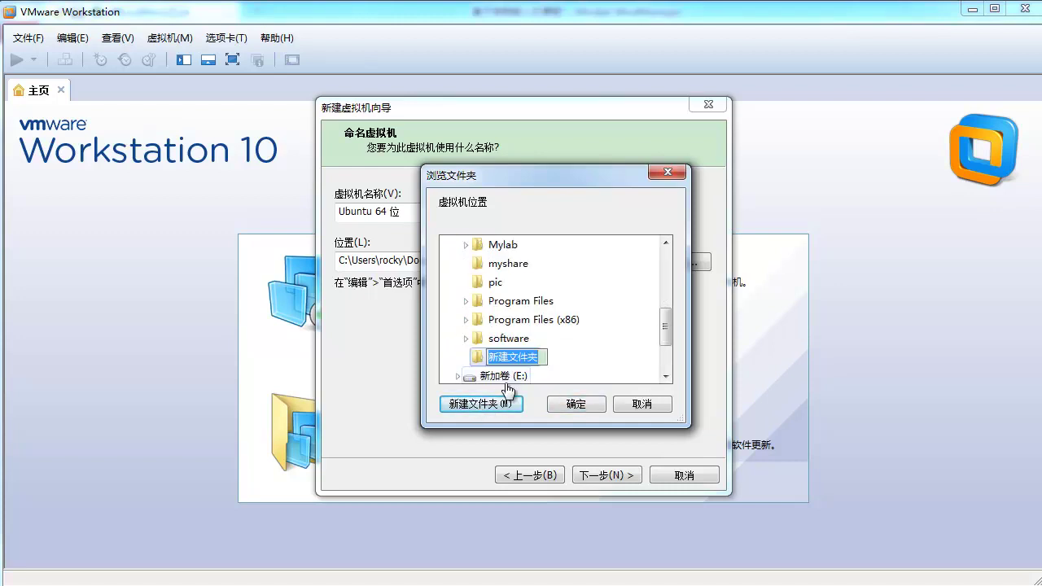
{"action": "type", "text": "m"}
{"action": "key", "text": "BackSpace"}
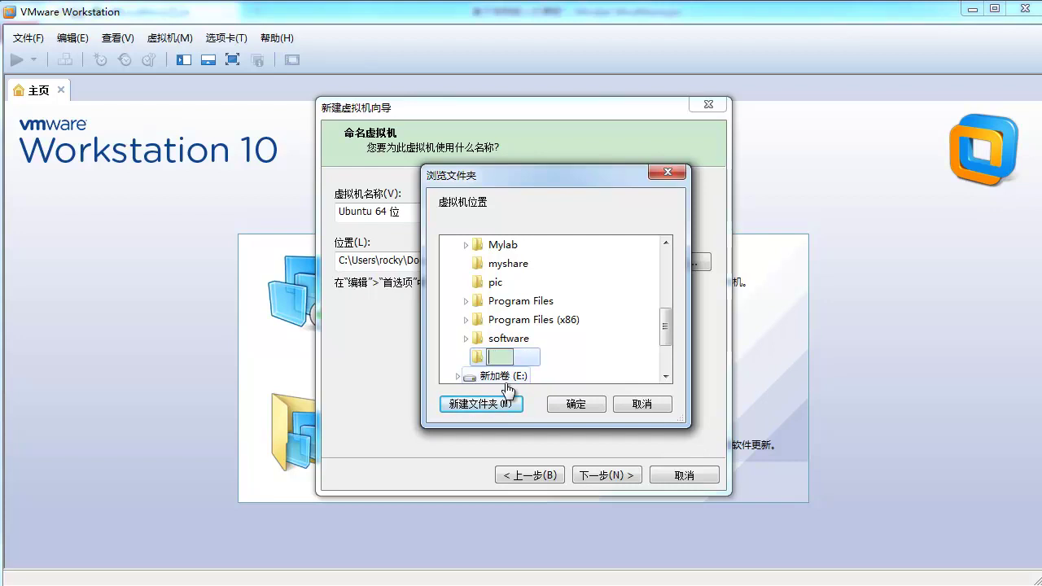
{"action": "type", "text": "ubuntu"}
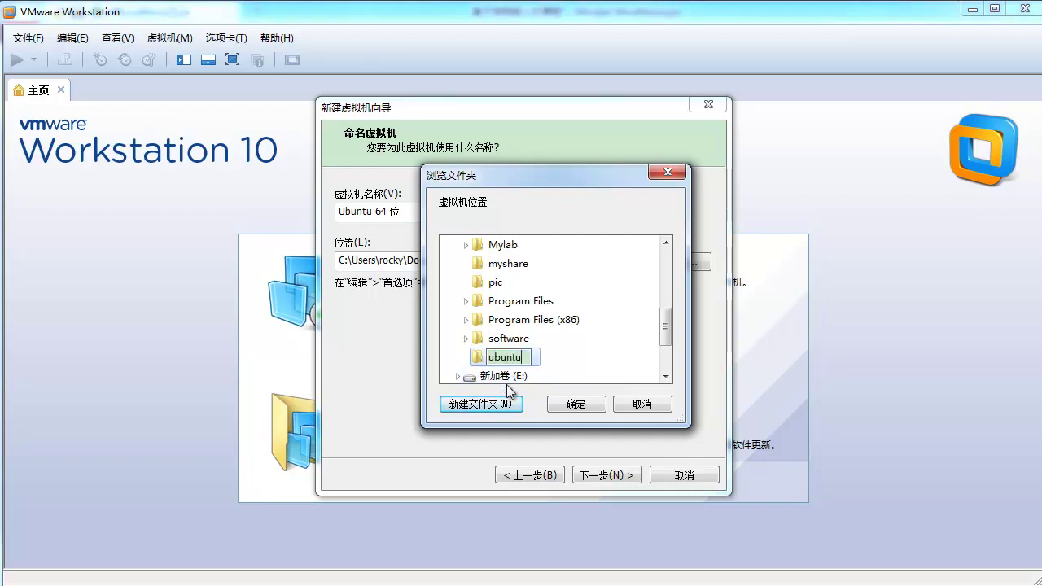
{"action": "key", "text": "Return"}
{"action": "left_click", "coordinate": [588, 407]}
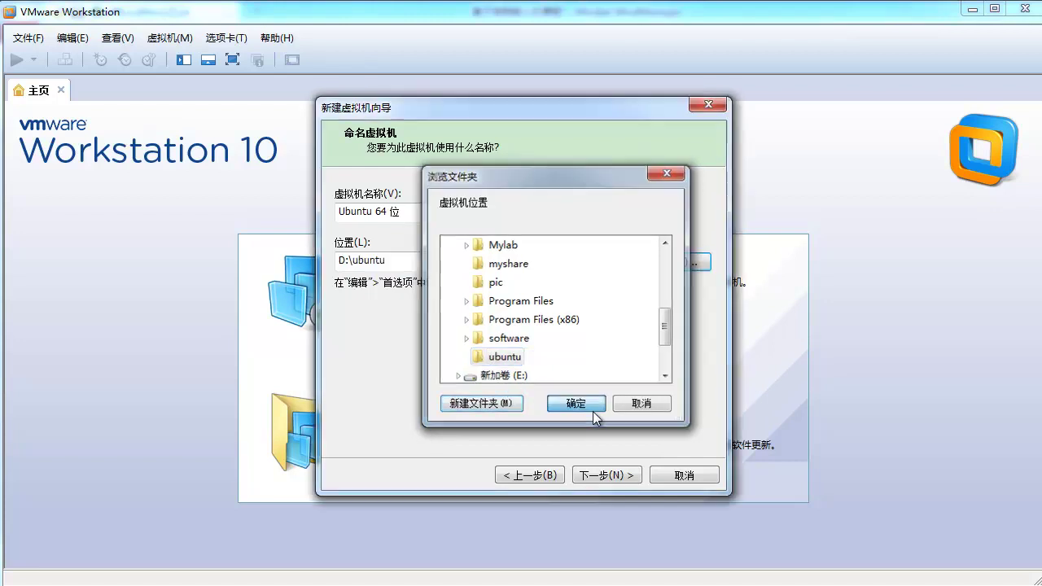
- Accept the virtual machine name Ubuntu 64 位 and location D:\ubuntu, continuing to the disk capacity page
{"action": "left_click_drag", "start_coordinate": [400, 261], "coordinate": [327, 260]}
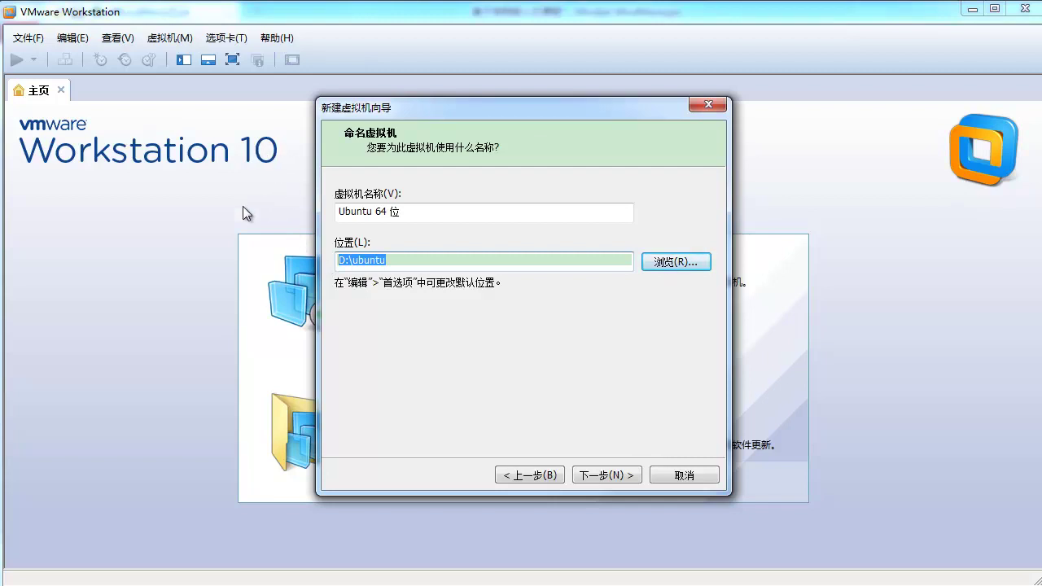
{"action": "left_click_drag", "start_coordinate": [393, 264], "coordinate": [326, 257]}
{"action": "left_click_drag", "start_coordinate": [399, 270], "coordinate": [302, 261]}
{"action": "left_click", "coordinate": [402, 264]}
{"action": "left_click", "coordinate": [624, 483]}
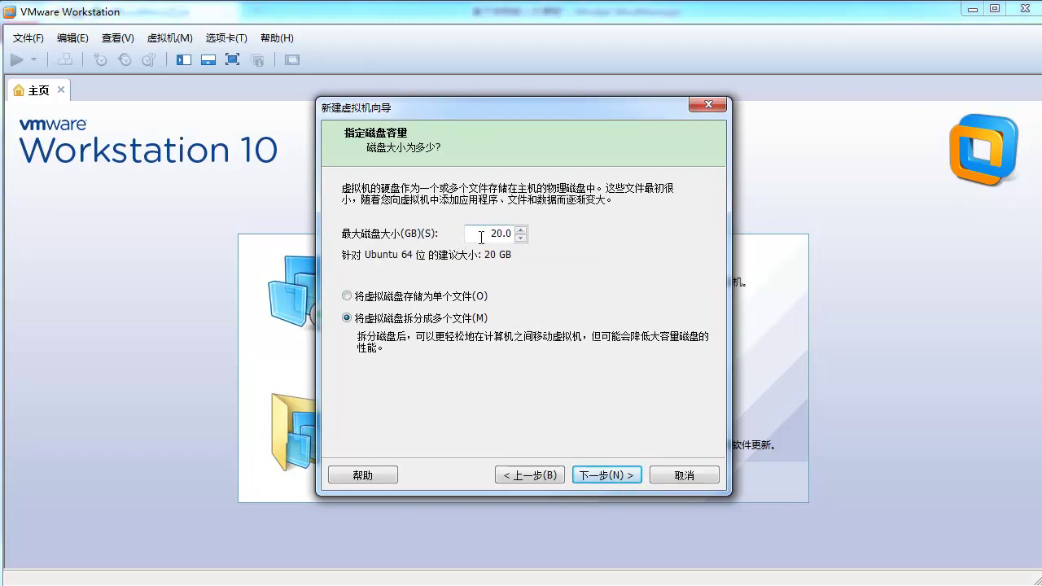
- Set the maximum disk size to 50 GB, keep the virtual disk split into multiple files, and continue
{"action": "left_click_drag", "start_coordinate": [488, 236], "coordinate": [518, 234]}
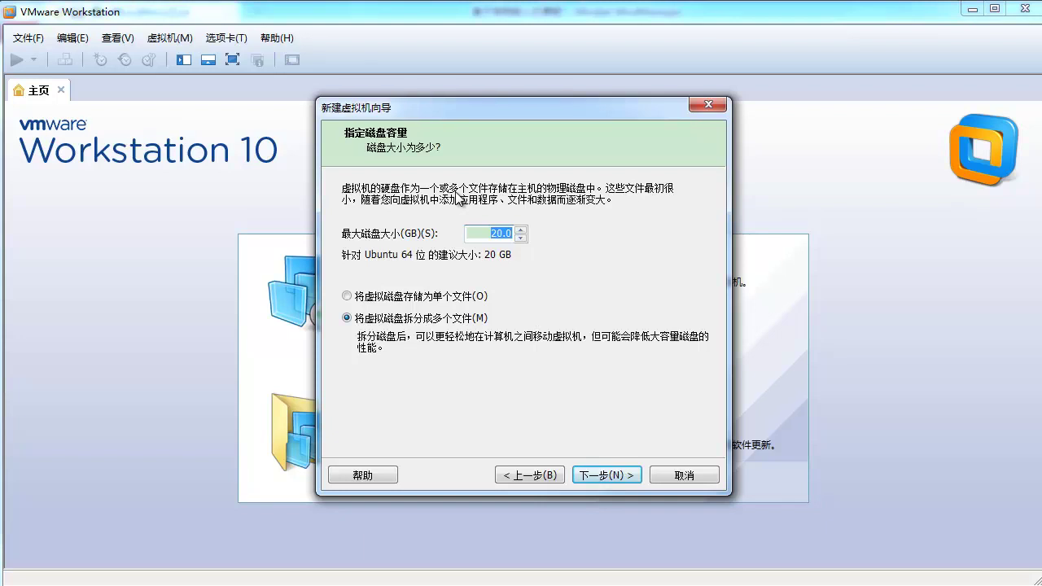
{"action": "type", "text": "50"}
{"action": "left_click_drag", "start_coordinate": [496, 234], "coordinate": [520, 235]}
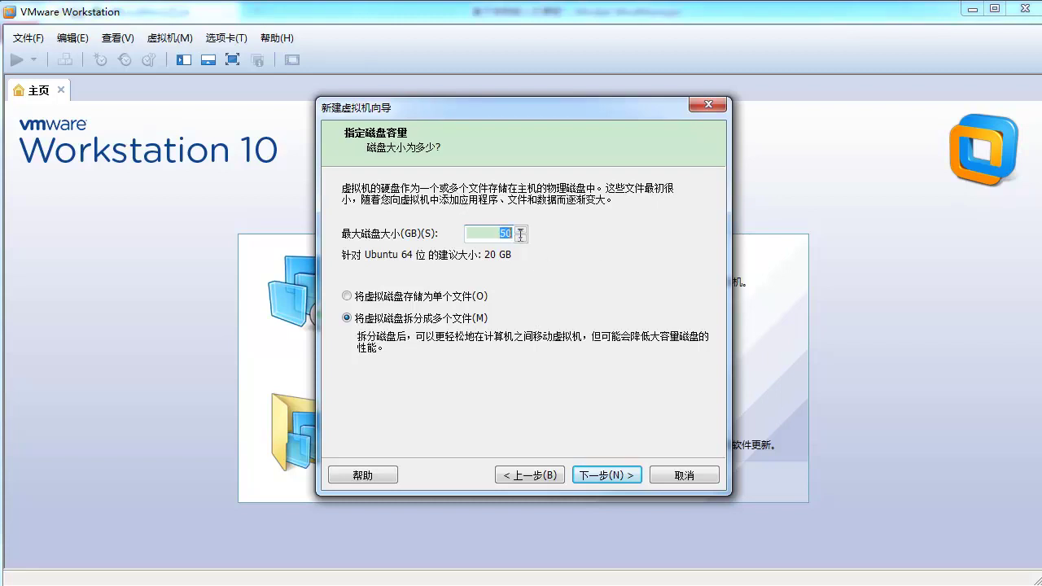
{"action": "left_click", "coordinate": [491, 234]}
{"action": "left_click_drag", "start_coordinate": [496, 235], "coordinate": [521, 234]}
{"action": "left_click", "coordinate": [492, 233]}
{"action": "left_click_drag", "start_coordinate": [499, 235], "coordinate": [513, 236]}
{"action": "left_click", "coordinate": [594, 476]}
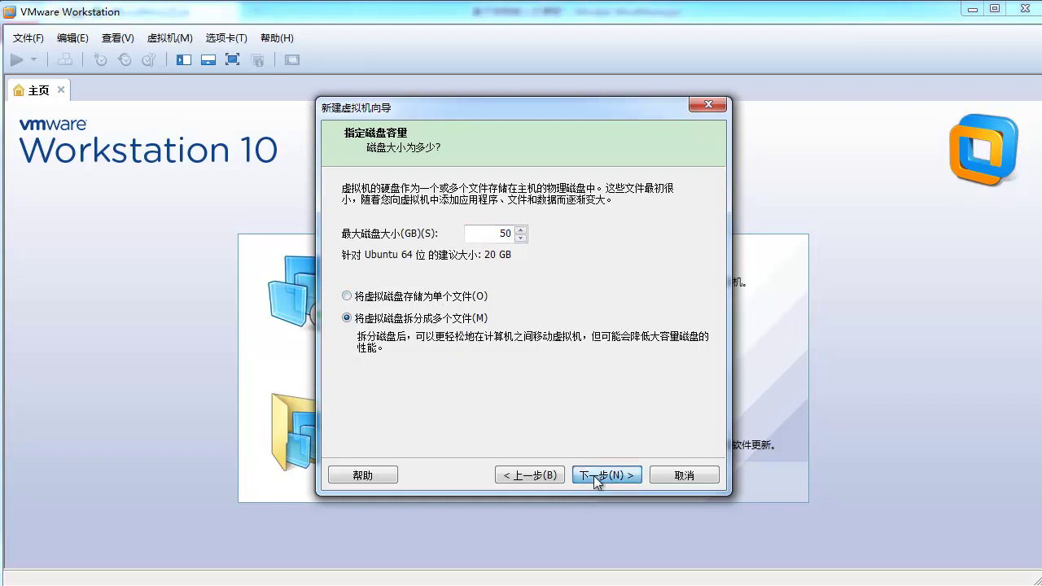
- Review the configuration summary and finish creating the virtual machine
{"action": "left_click_drag", "start_coordinate": [473, 216], "coordinate": [479, 314]}
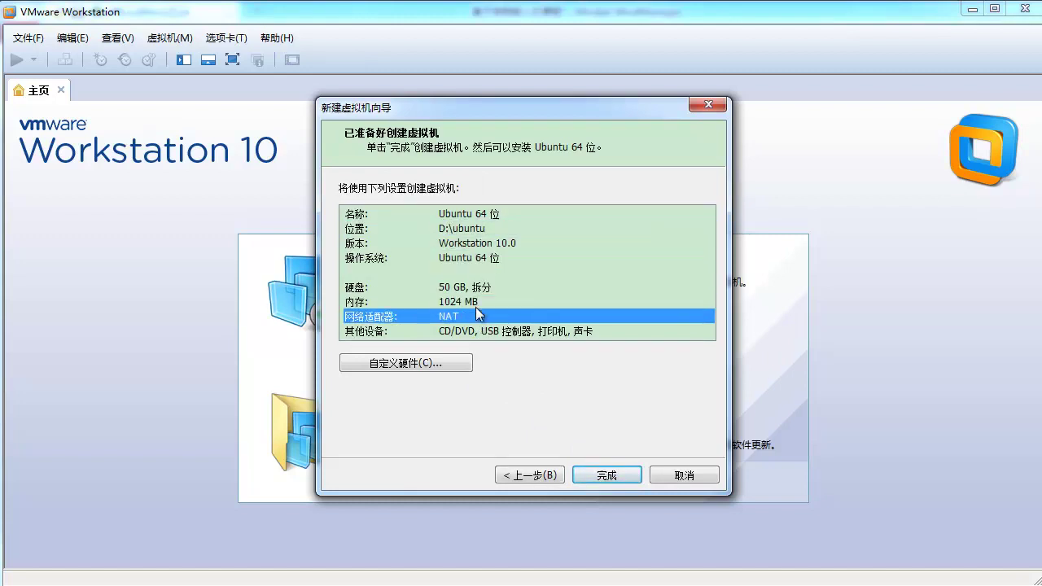
{"action": "left_click", "coordinate": [471, 228]}
{"action": "left_click", "coordinate": [464, 244]}
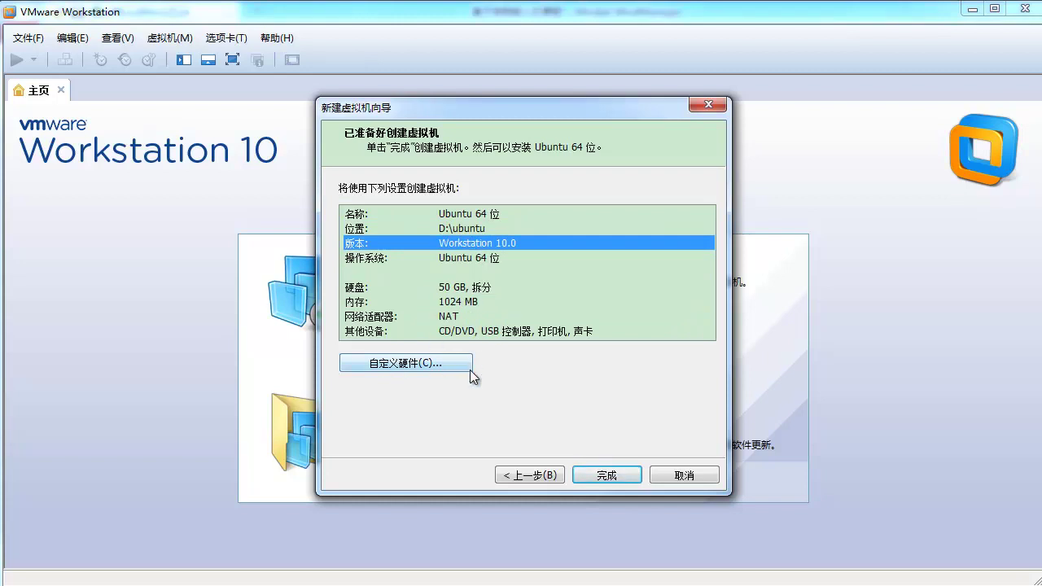
{"action": "left_click", "coordinate": [604, 478]}
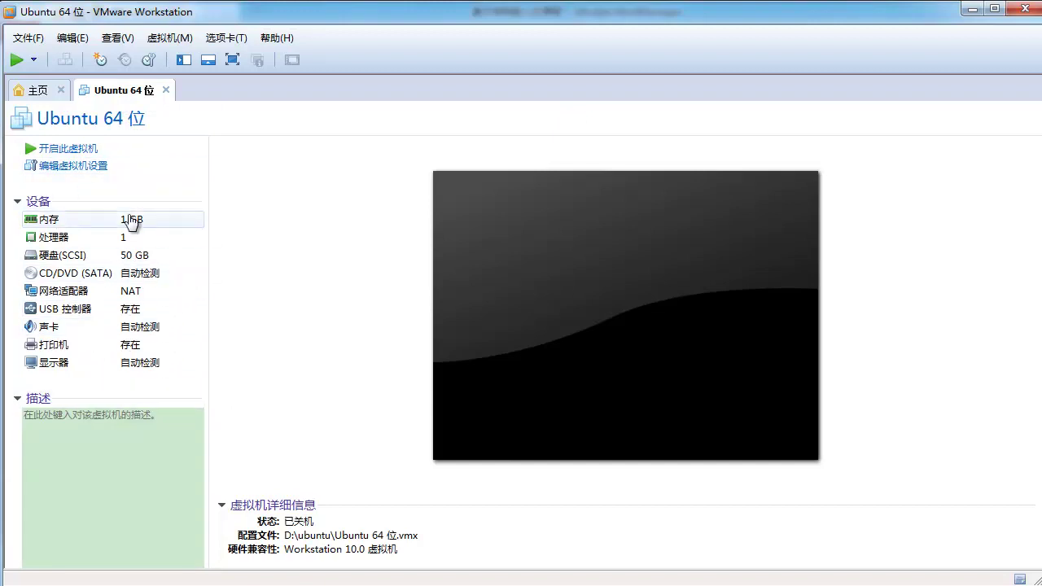
- Open the Ubuntu 64 位 virtual machine's settings and set its memory to 2048 MB
{"action": "right_click", "coordinate": [131, 92]}
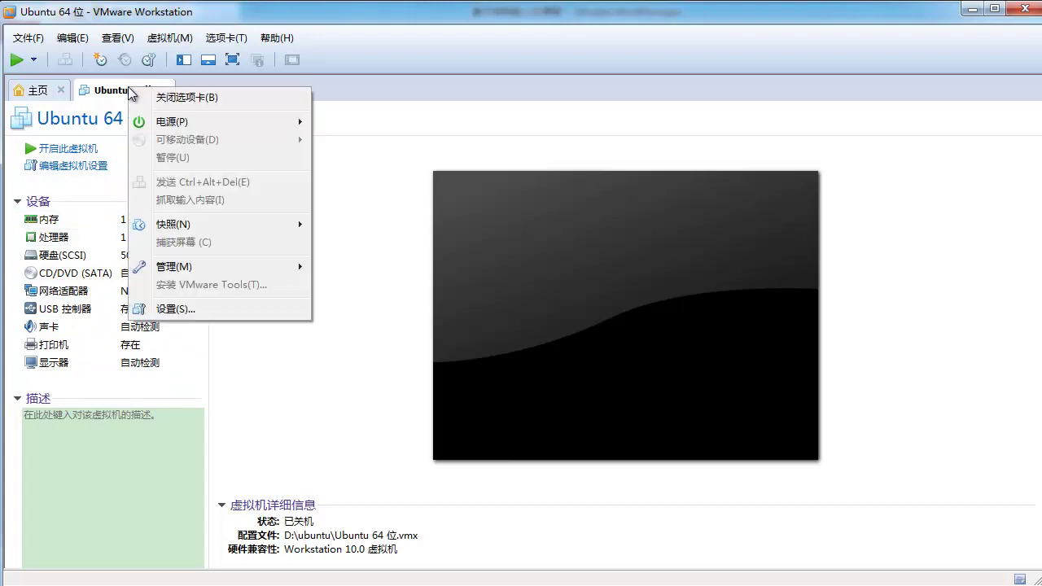
{"action": "left_click", "coordinate": [184, 310]}
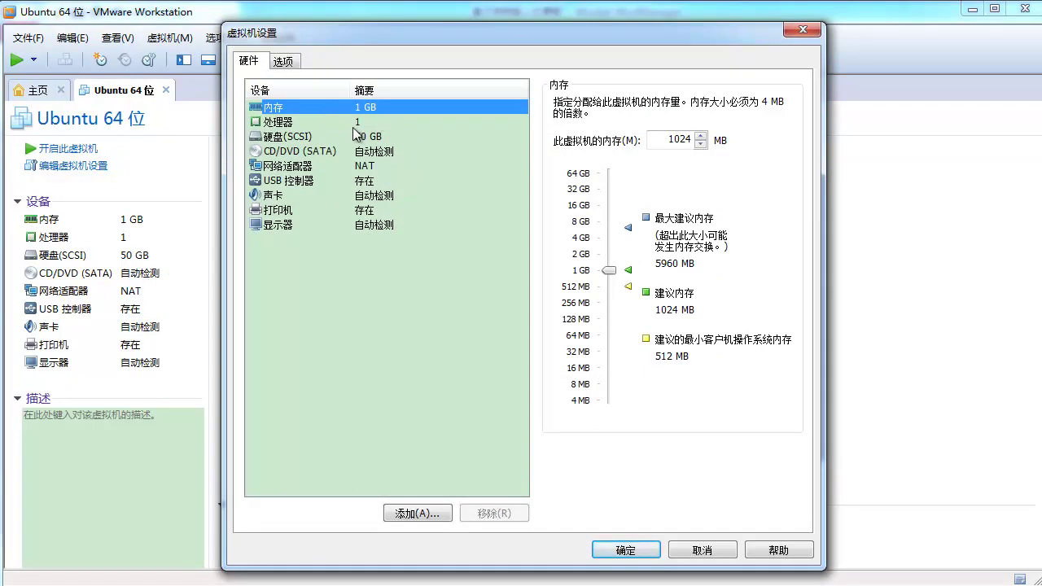
{"action": "left_click_drag", "start_coordinate": [662, 141], "coordinate": [713, 143]}
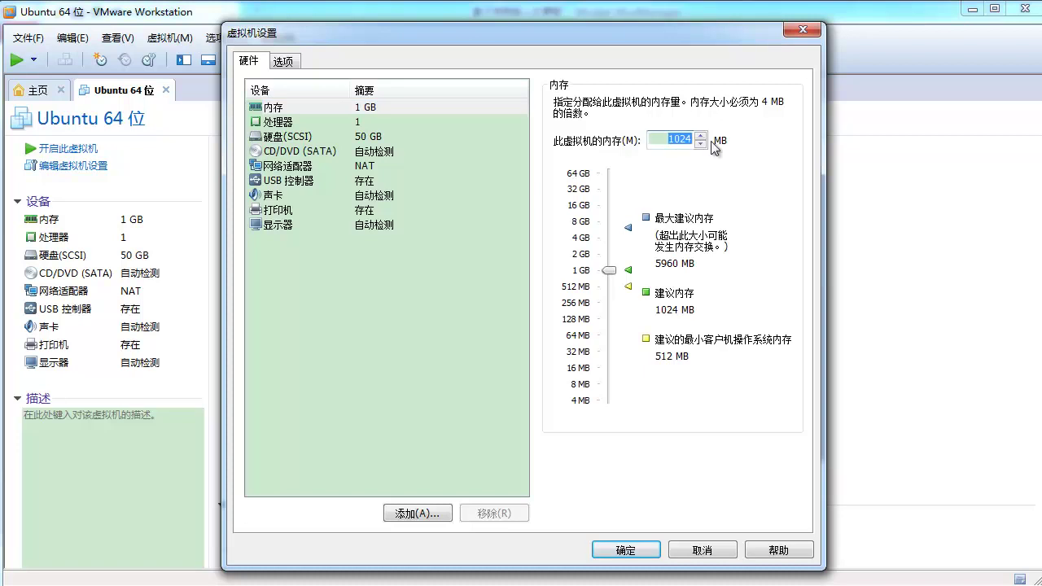
{"action": "type", "text": "2048"}
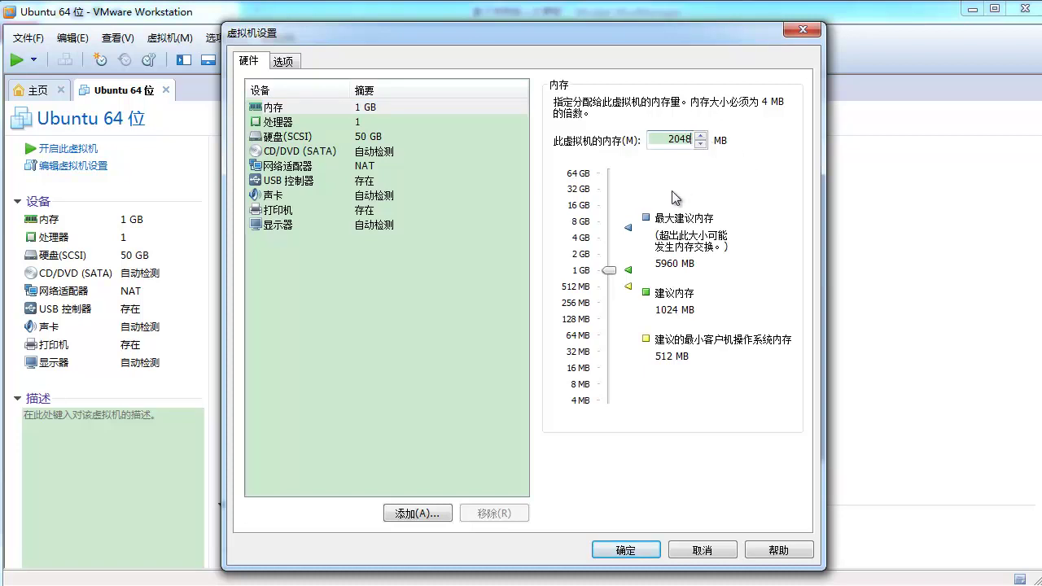
{"action": "double_click", "coordinate": [667, 141]}
- Keep the processor's preferred virtualization mode at 自动 and enable the 虚拟化 Intel VT-x/EPT 或 AMD-V/RVI option
{"action": "left_click", "coordinate": [312, 126]}
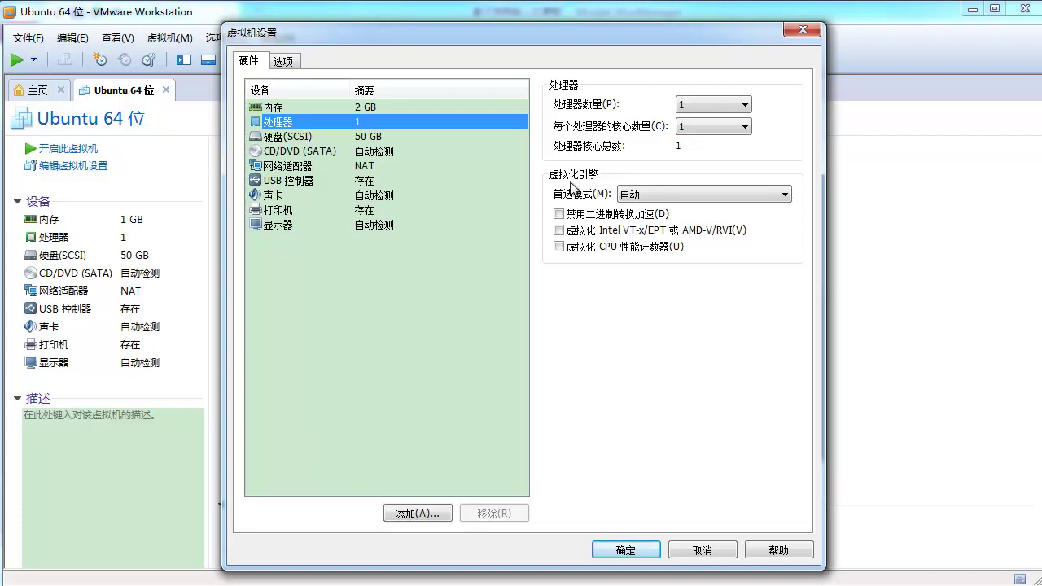
{"action": "left_click", "coordinate": [649, 198]}
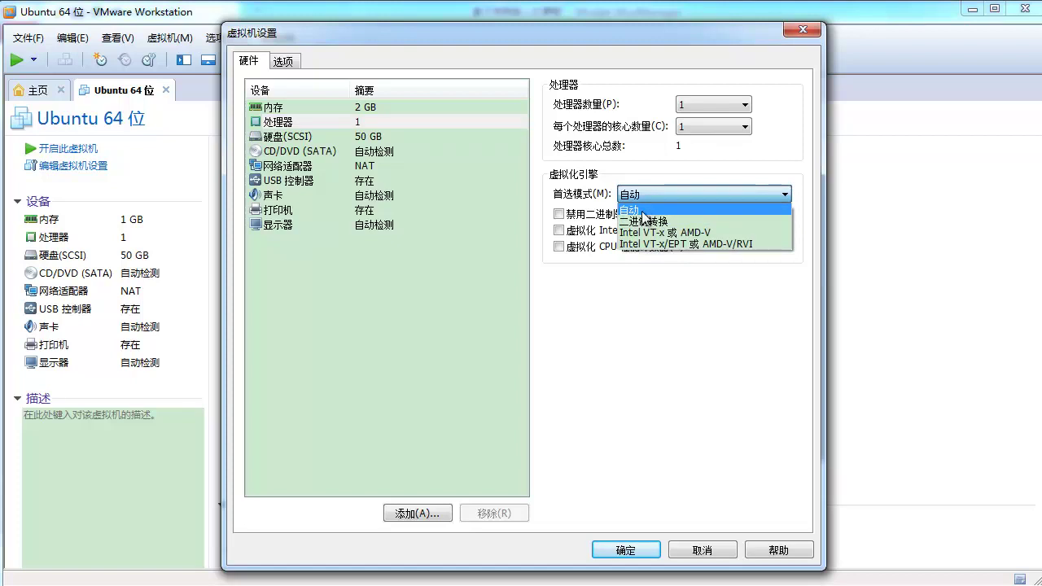
{"action": "left_click", "coordinate": [642, 211]}
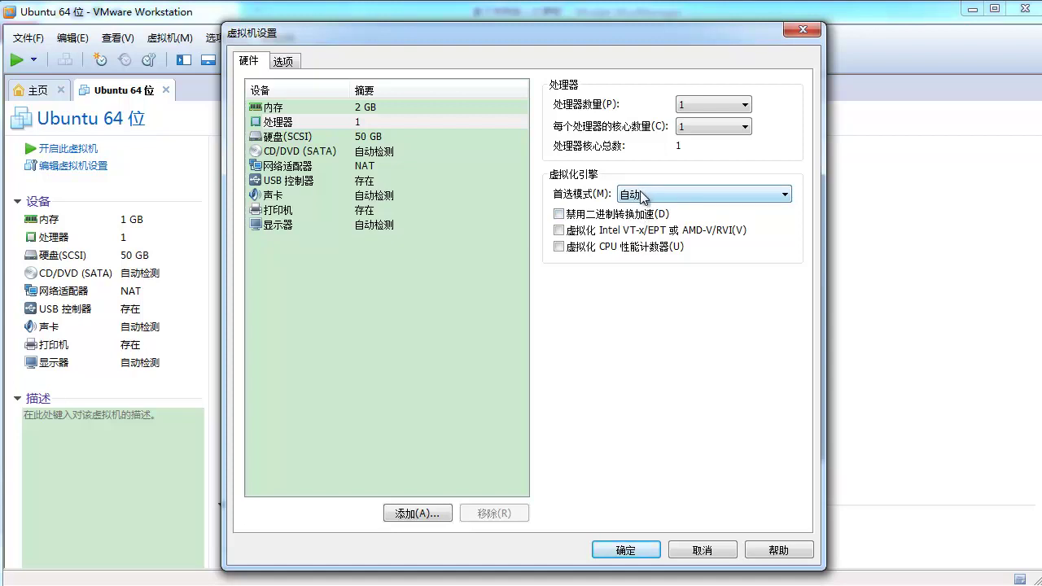
{"action": "left_click", "coordinate": [561, 231]}
- Set the CD/DVD (SATA) drive to use the ISO image ubuntu-10.04-desktop-amd64.iso from the 软件安装包 folder, keeping 启动时连接 enabled
{"action": "left_click", "coordinate": [312, 138]}
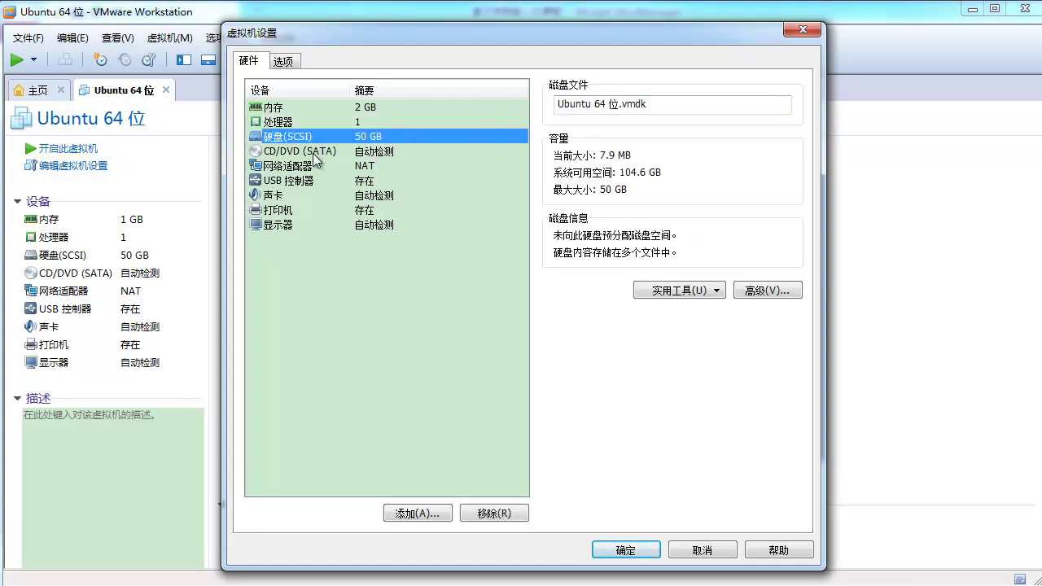
{"action": "left_click", "coordinate": [323, 154]}
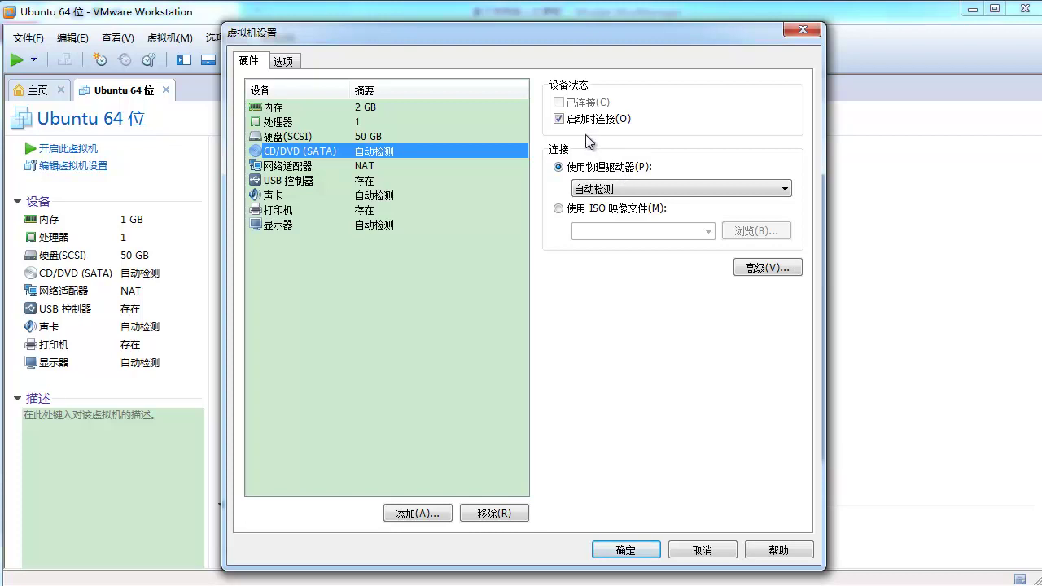
{"action": "left_click", "coordinate": [558, 119]}
{"action": "left_click", "coordinate": [561, 210]}
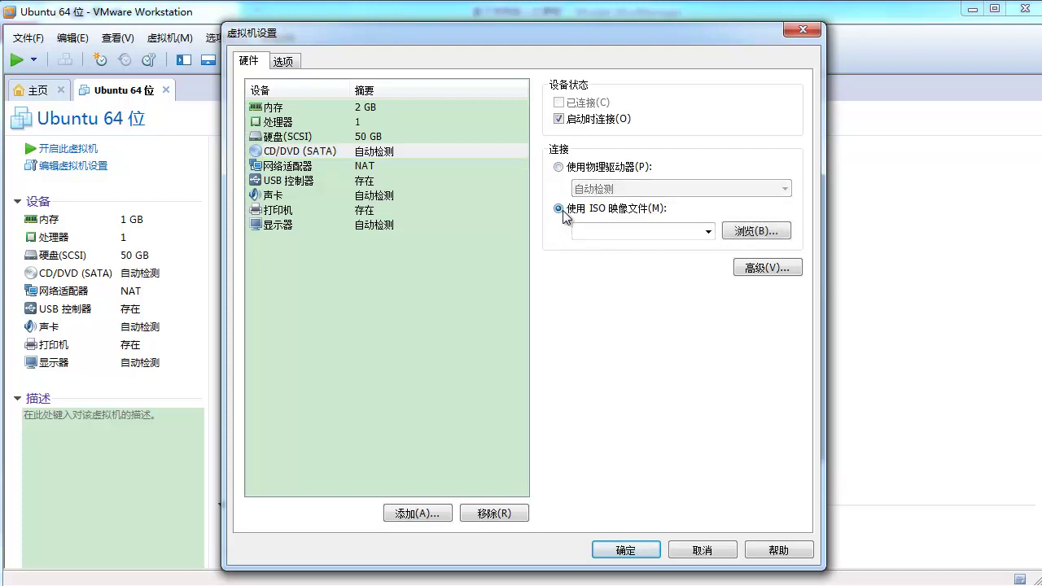
{"action": "left_click", "coordinate": [611, 232]}
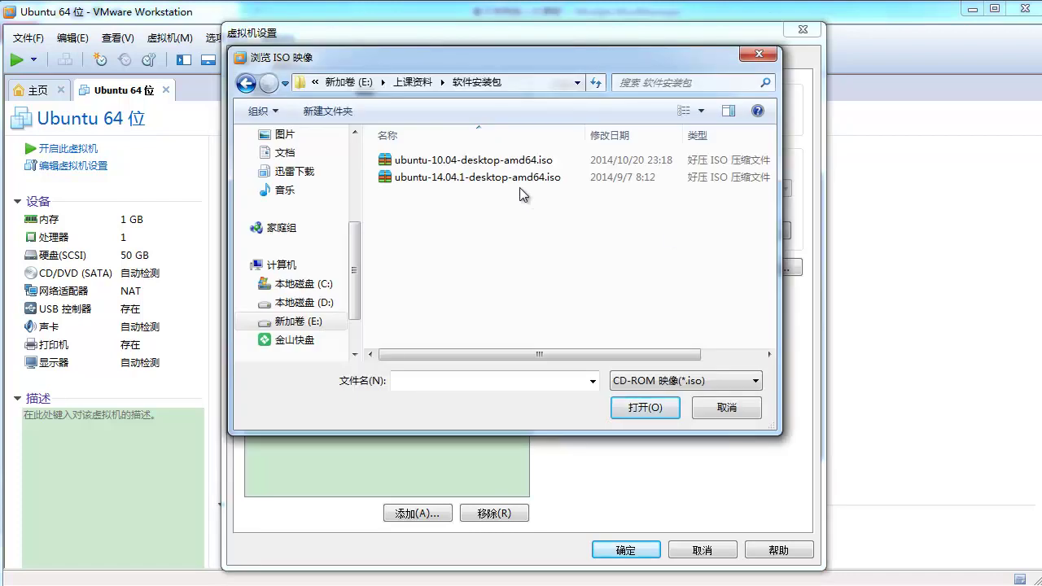
{"action": "left_click", "coordinate": [414, 162]}
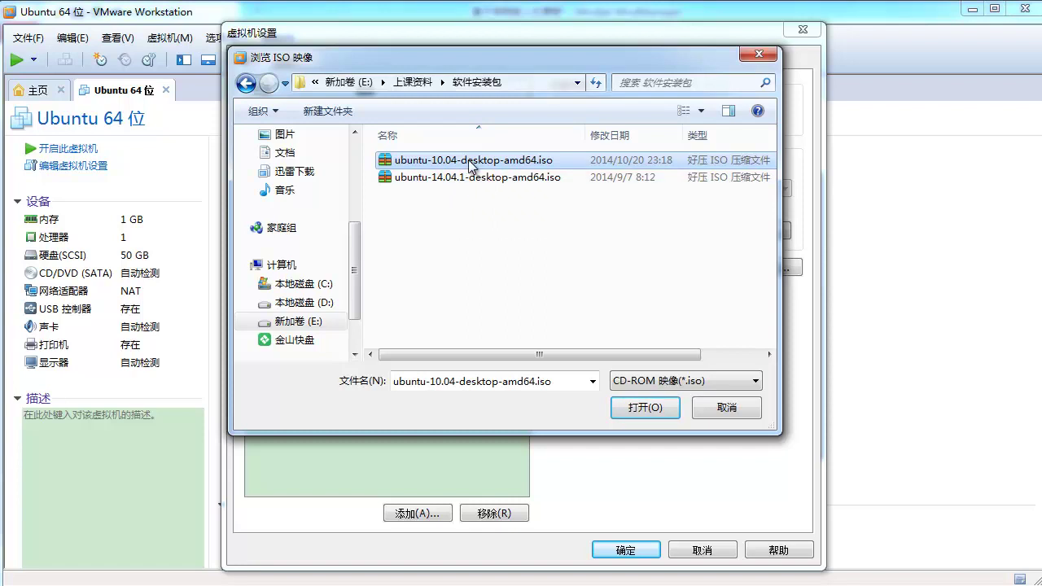
{"action": "left_click", "coordinate": [635, 407]}
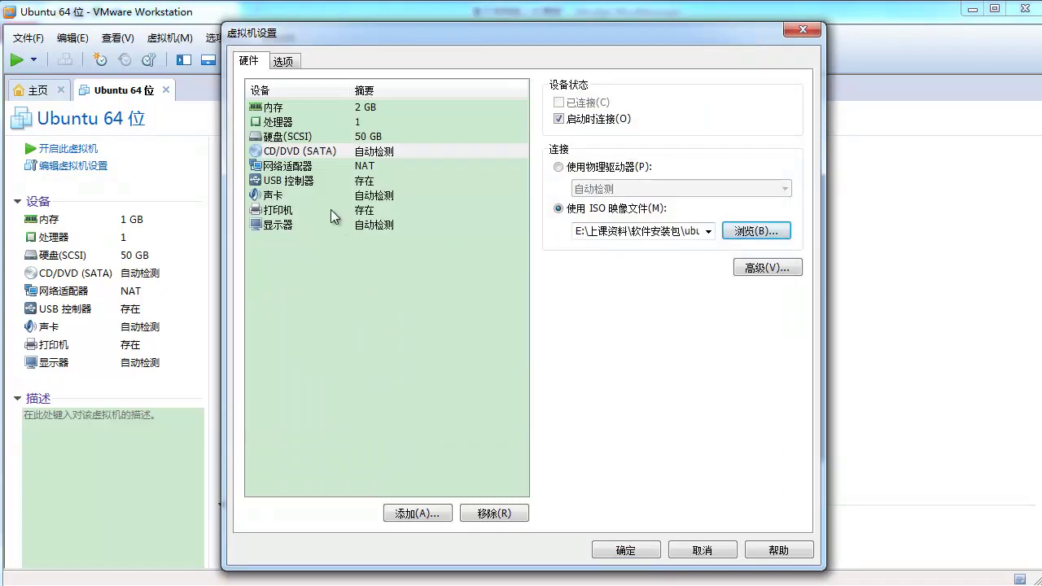
- Keep the network adapter's connection on NAT 模式
{"action": "left_click", "coordinate": [291, 171]}
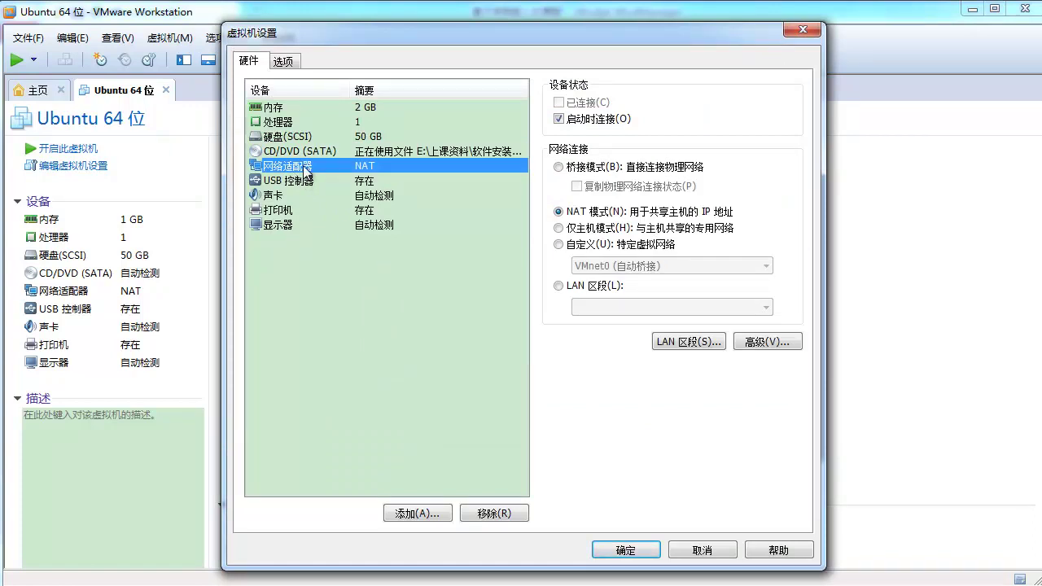
{"action": "left_click", "coordinate": [561, 215]}
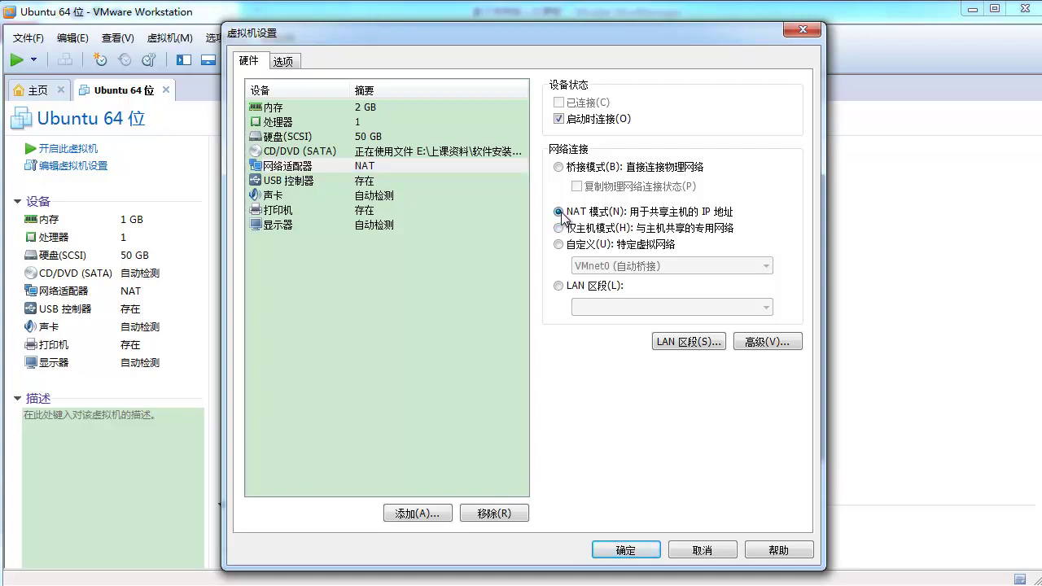
{"action": "left_click", "coordinate": [377, 279]}
{"action": "key", "text": "ctrl+alt+z"}
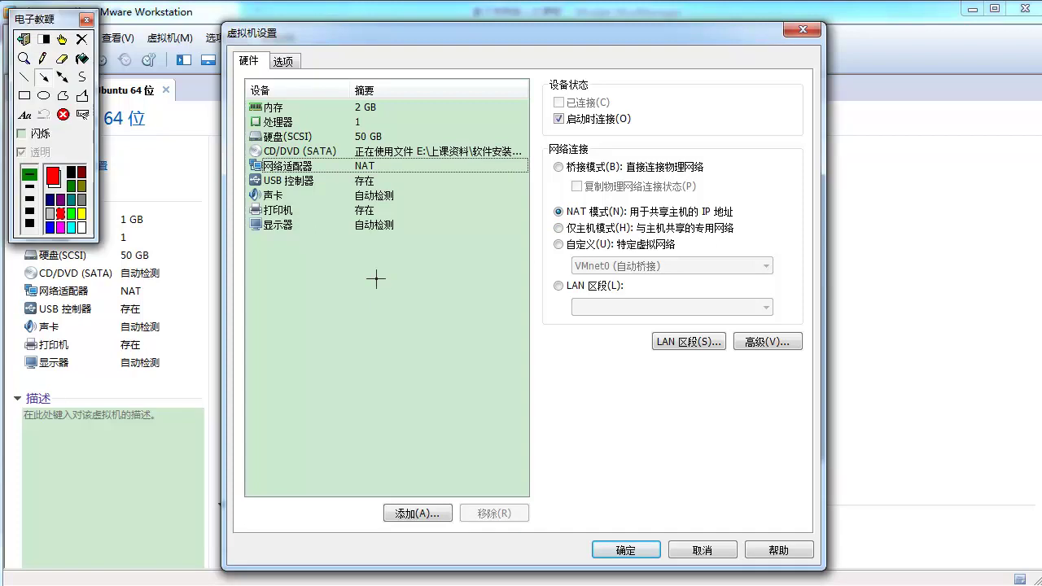
{"action": "left_click", "coordinate": [24, 94]}
{"action": "left_click_drag", "start_coordinate": [267, 283], "coordinate": [532, 464]}
{"action": "left_click", "coordinate": [44, 94]}
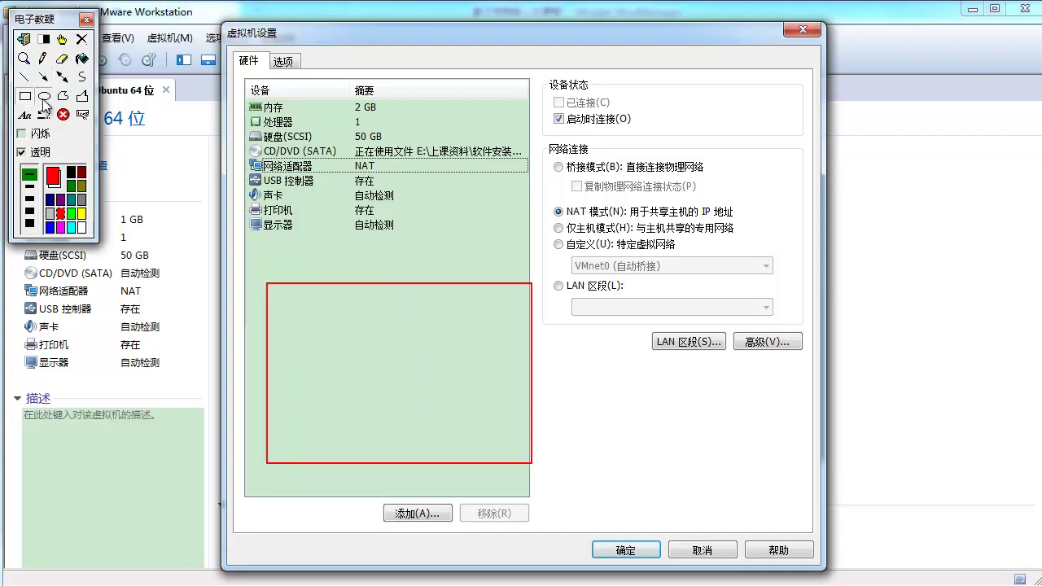
{"action": "left_click_drag", "start_coordinate": [422, 292], "coordinate": [507, 370]}
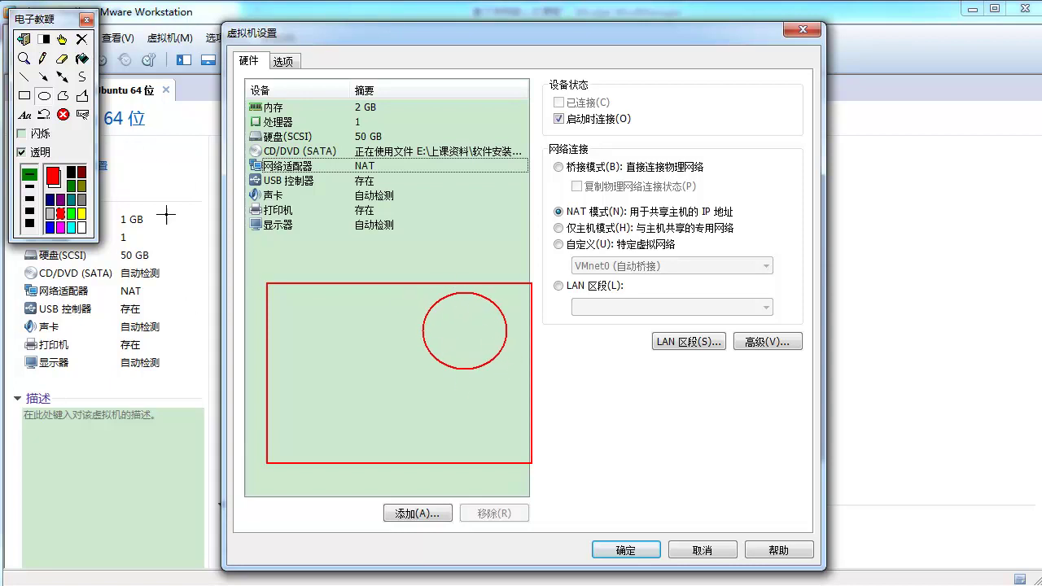
{"action": "left_click_drag", "start_coordinate": [448, 361], "coordinate": [472, 380]}
{"action": "left_click", "coordinate": [25, 76]}
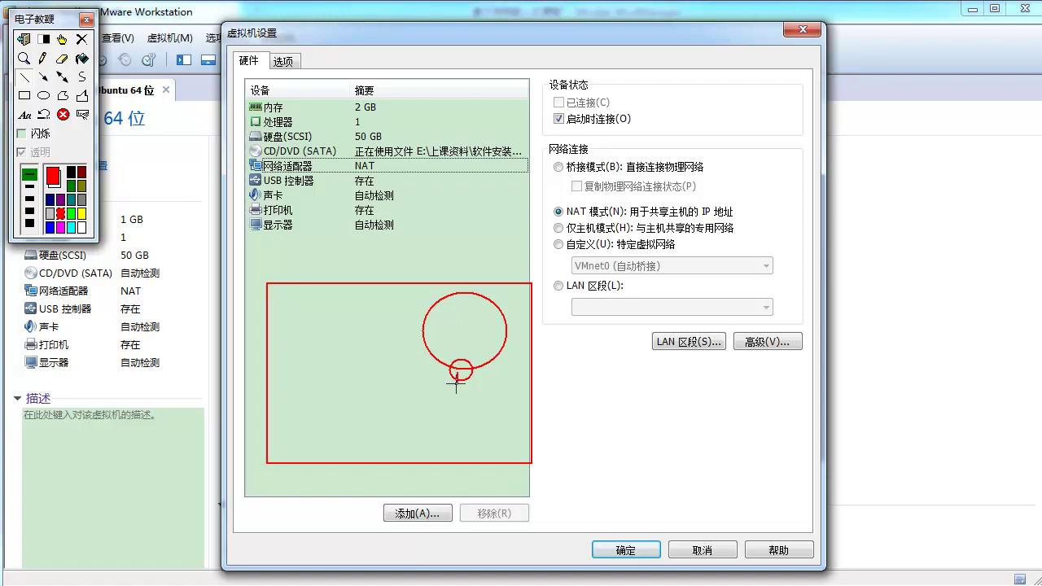
{"action": "mouse_move", "coordinate": [443, 377]}
{"action": "left_mouse_down"}
{"action": "mouse_move", "coordinate": [239, 321]}
{"action": "mouse_move", "coordinate": [446, 375]}
{"action": "mouse_move", "coordinate": [331, 356]}
{"action": "mouse_move", "coordinate": [232, 321]}
{"action": "mouse_move", "coordinate": [269, 354]}
{"action": "mouse_move", "coordinate": [281, 342]}
{"action": "mouse_move", "coordinate": [208, 330]}
{"action": "mouse_move", "coordinate": [461, 372]}
{"action": "mouse_move", "coordinate": [509, 179]}
{"action": "mouse_move", "coordinate": [549, 215]}
{"action": "mouse_move", "coordinate": [477, 366]}
{"action": "mouse_move", "coordinate": [458, 380]}
{"action": "mouse_move", "coordinate": [458, 401]}
{"action": "left_mouse_up"}
{"action": "left_click", "coordinate": [24, 95]}
{"action": "left_click_drag", "start_coordinate": [369, 394], "coordinate": [507, 421]}
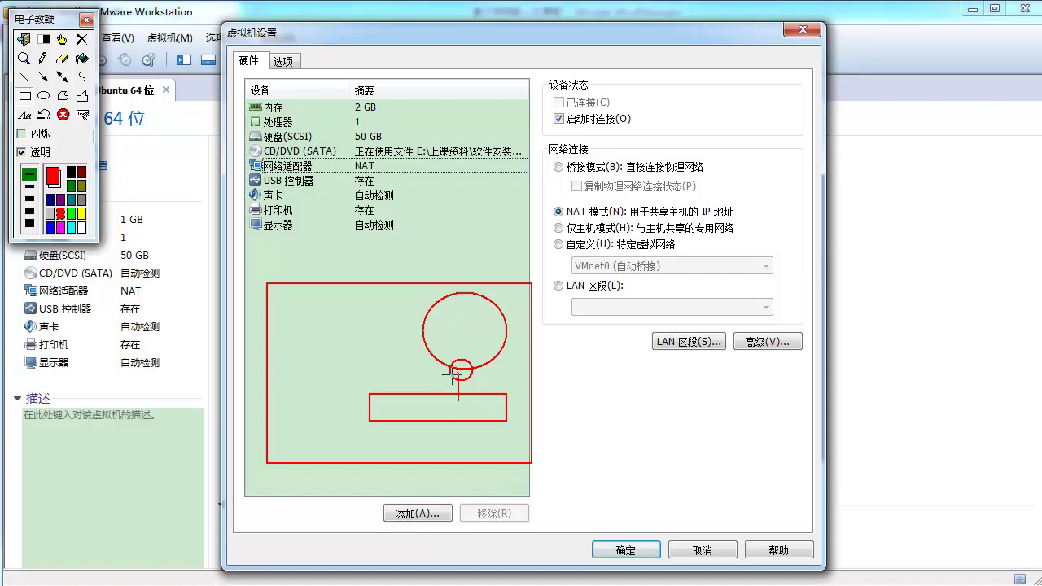
{"action": "left_click_drag", "start_coordinate": [459, 392], "coordinate": [458, 395]}
{"action": "left_click", "coordinate": [25, 76]}
{"action": "mouse_move", "coordinate": [389, 401]}
{"action": "left_mouse_down"}
{"action": "mouse_move", "coordinate": [340, 367]}
{"action": "mouse_move", "coordinate": [271, 388]}
{"action": "mouse_move", "coordinate": [86, 124]}
{"action": "mouse_move", "coordinate": [192, 256]}
{"action": "mouse_move", "coordinate": [270, 299]}
{"action": "mouse_move", "coordinate": [269, 391]}
{"action": "mouse_move", "coordinate": [255, 311]}
{"action": "mouse_move", "coordinate": [271, 285]}
{"action": "mouse_move", "coordinate": [367, 484]}
{"action": "mouse_move", "coordinate": [352, 271]}
{"action": "mouse_move", "coordinate": [383, 415]}
{"action": "mouse_move", "coordinate": [350, 376]}
{"action": "mouse_move", "coordinate": [262, 325]}
{"action": "mouse_move", "coordinate": [166, 209]}
{"action": "left_mouse_up"}
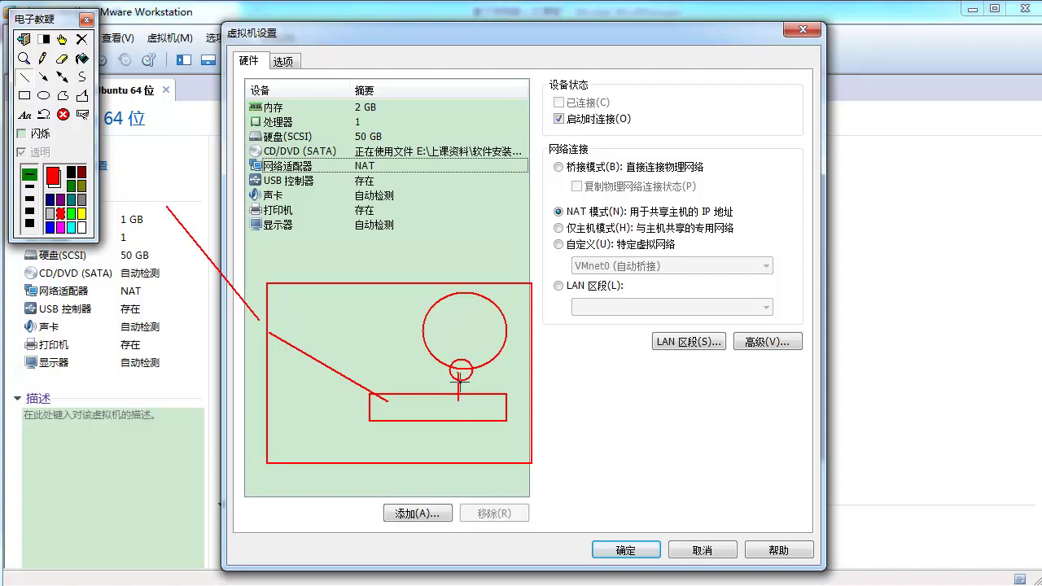
{"action": "left_click_drag", "start_coordinate": [461, 379], "coordinate": [461, 400]}
{"action": "left_click", "coordinate": [25, 39]}
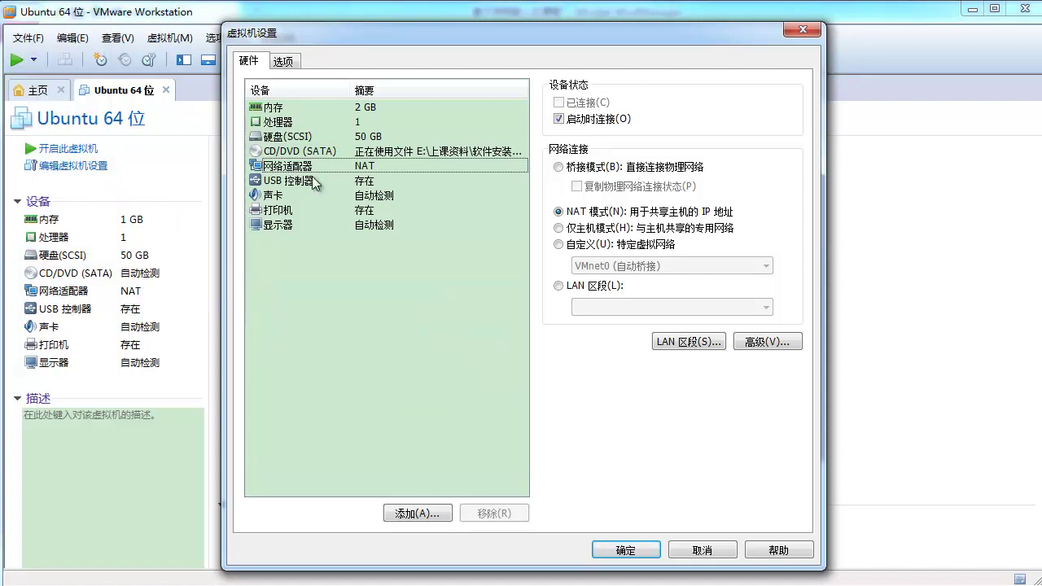
- Review the hardware settings of the USB controller, sound card, printer and display
{"action": "left_click", "coordinate": [312, 184]}
{"action": "key", "text": "Down"}
{"action": "key", "text": "Down"}
{"action": "key", "text": "Down"}
{"action": "left_click", "coordinate": [284, 198]}
{"action": "left_click", "coordinate": [286, 219]}
{"action": "left_click", "coordinate": [276, 196]}
{"action": "left_click", "coordinate": [289, 223]}
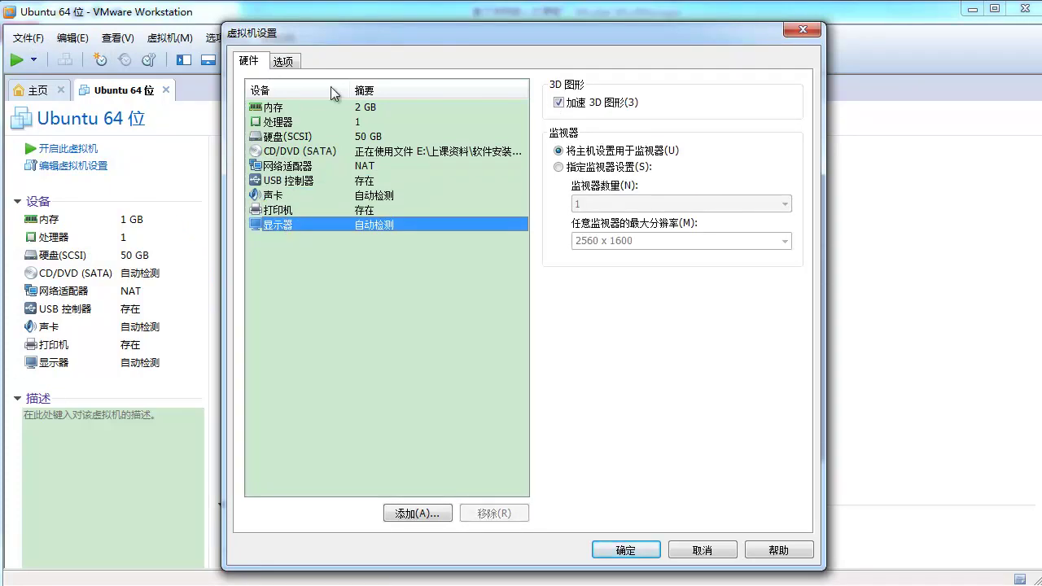
- Check the virtual machine's general options and working directory, and save the virtual machine settings
{"action": "left_click", "coordinate": [286, 64]}
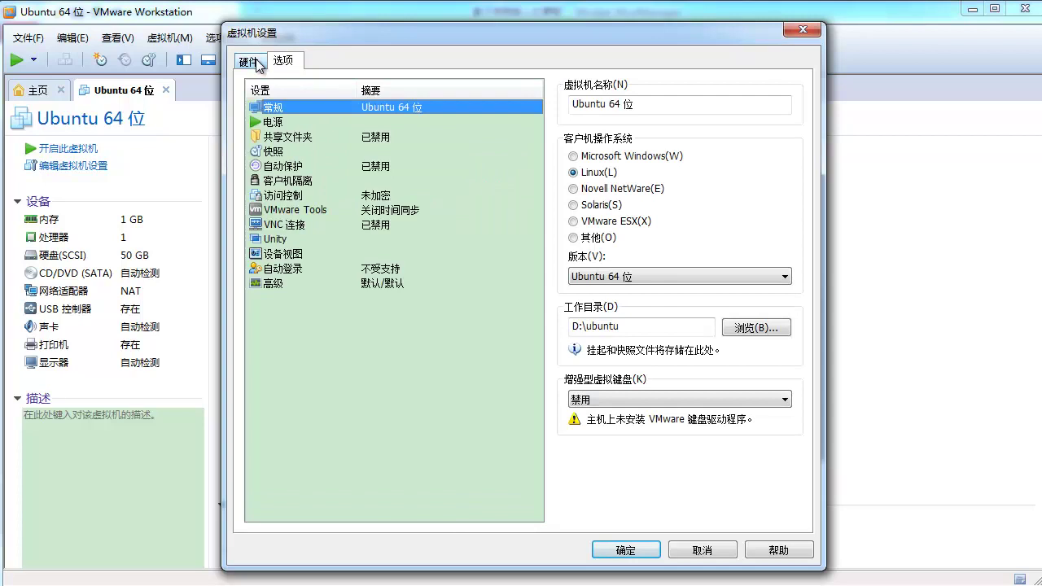
{"action": "left_click", "coordinate": [255, 64]}
{"action": "left_click", "coordinate": [308, 111]}
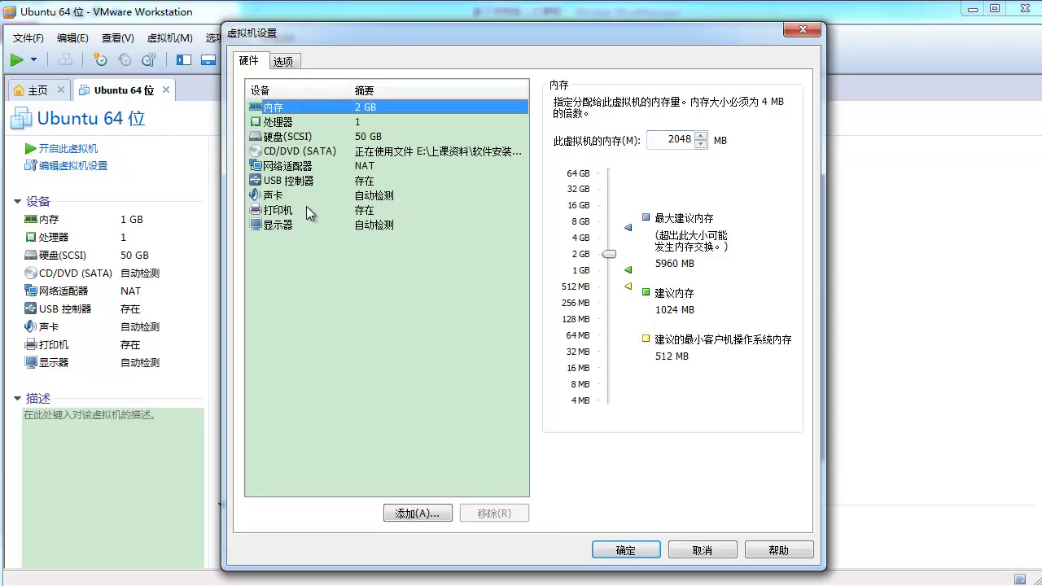
{"action": "left_click", "coordinate": [287, 62]}
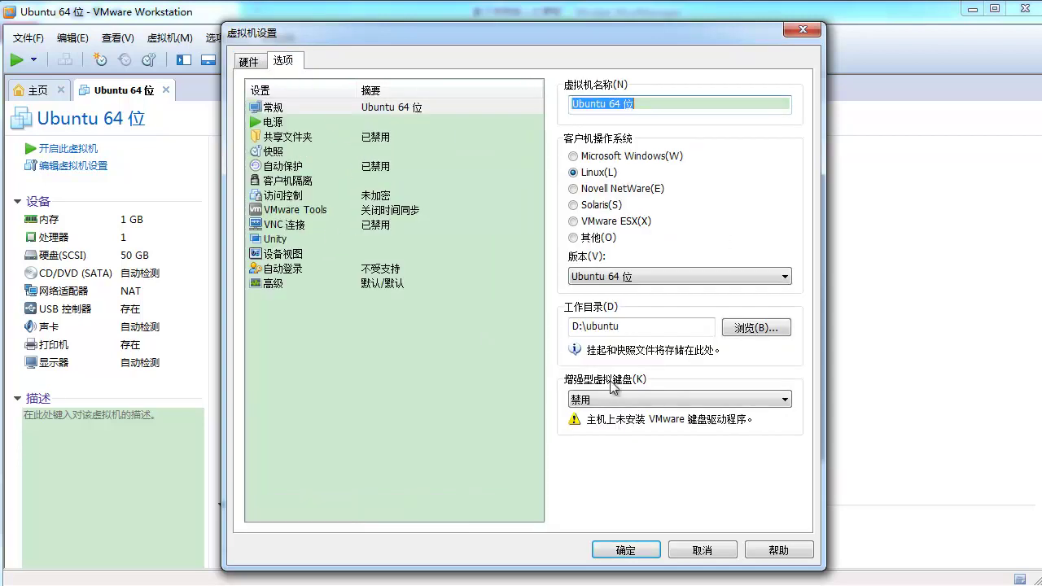
{"action": "left_click_drag", "start_coordinate": [628, 323], "coordinate": [562, 325]}
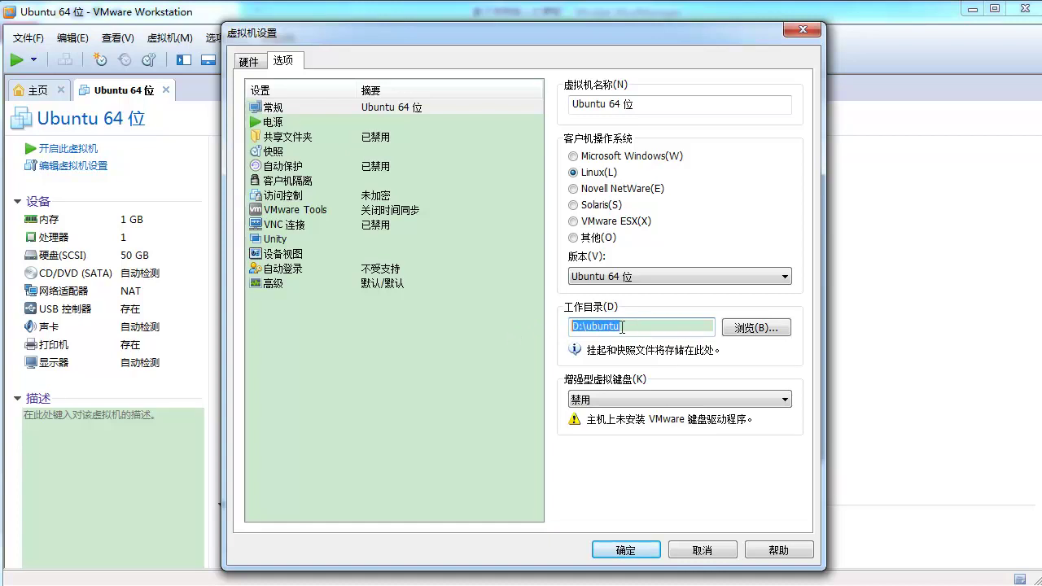
{"action": "left_click", "coordinate": [249, 63]}
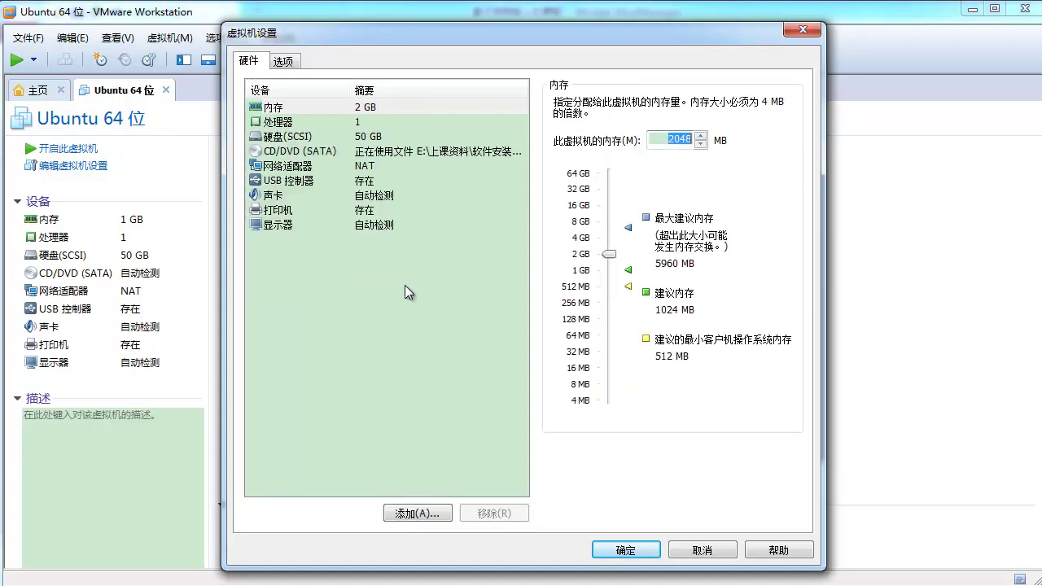
{"action": "left_click", "coordinate": [640, 547]}
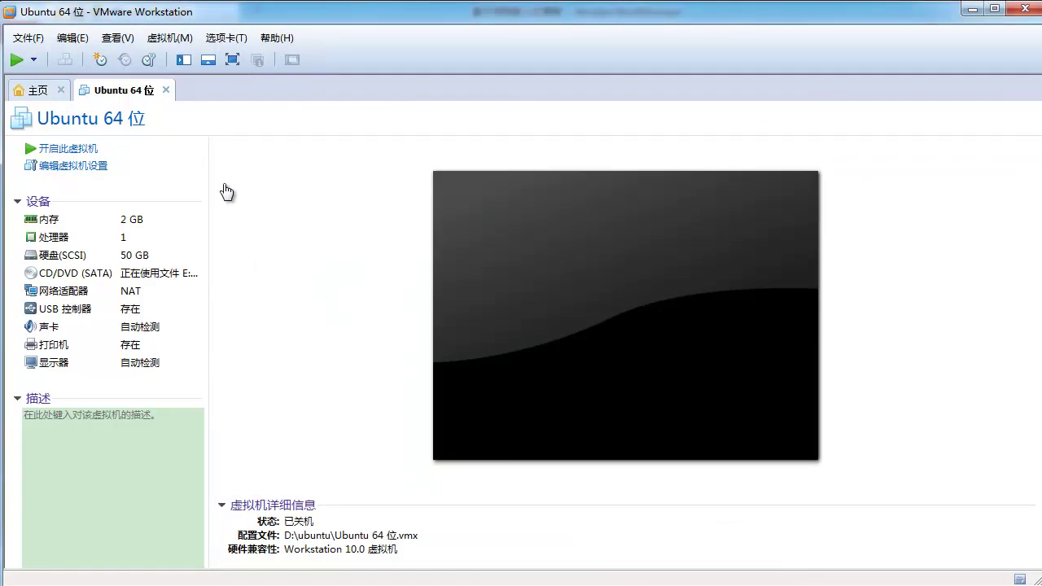
- Power on the Ubuntu 64 位 virtual machine and dismiss the removable devices notice
{"action": "left_click", "coordinate": [16, 62]}
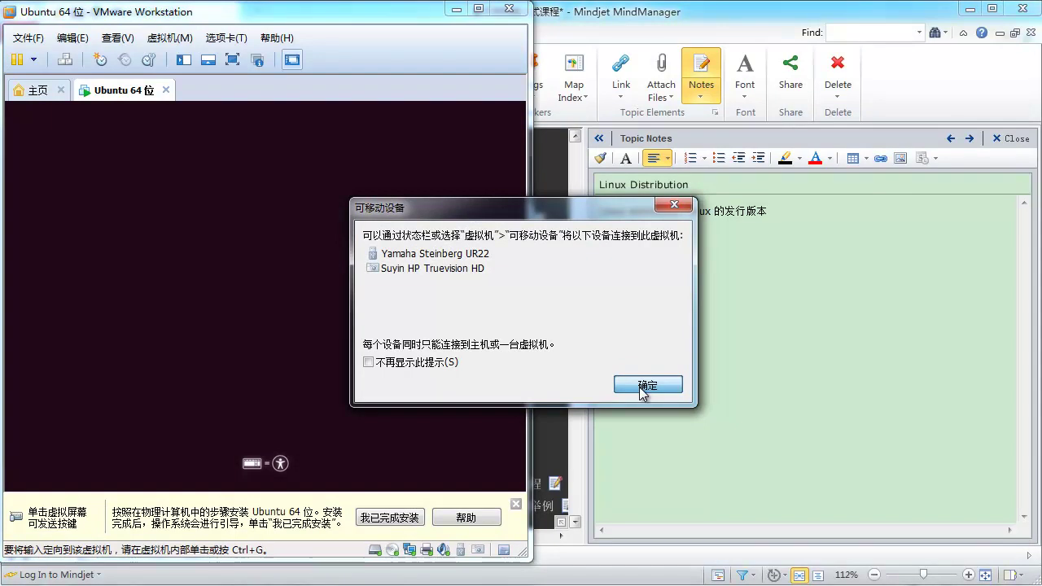
{"action": "left_click", "coordinate": [640, 394]}
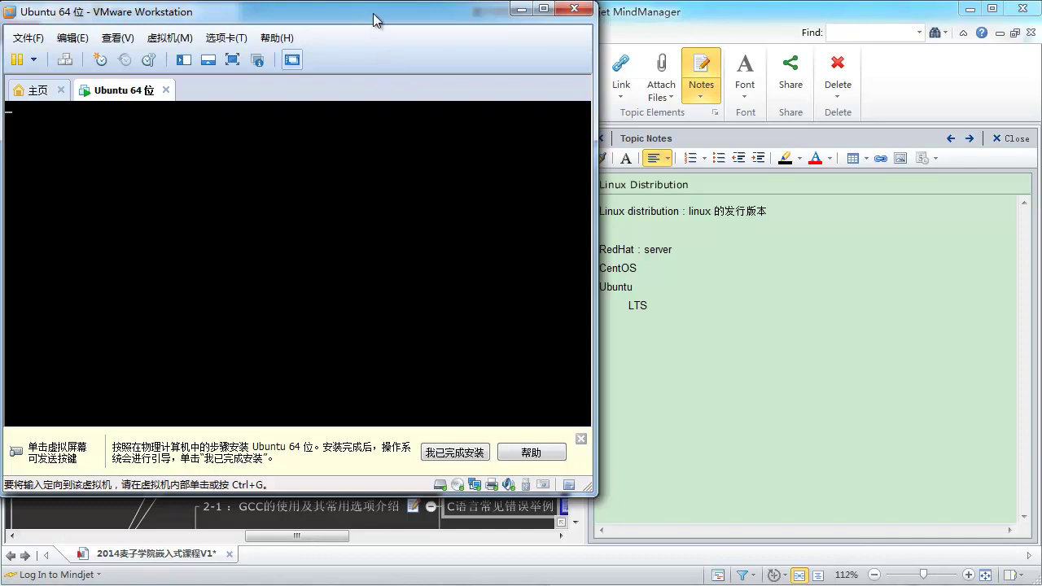
- Dismiss the installation reminder and enlarge the virtual machine window to fill the screen
{"action": "left_click_drag", "start_coordinate": [371, 21], "coordinate": [547, 27]}
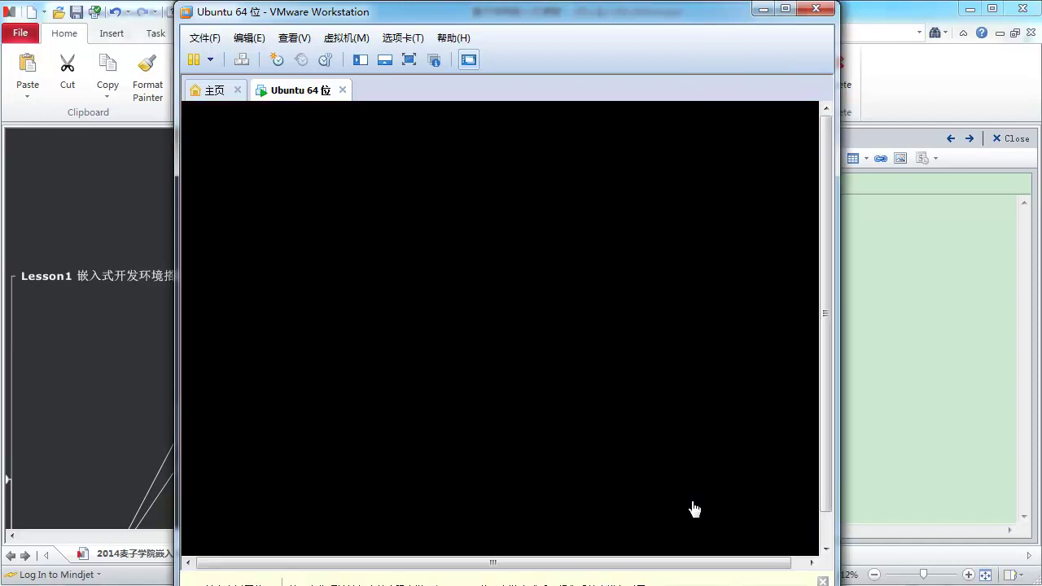
{"action": "left_click_drag", "start_coordinate": [600, 15], "coordinate": [591, 15]}
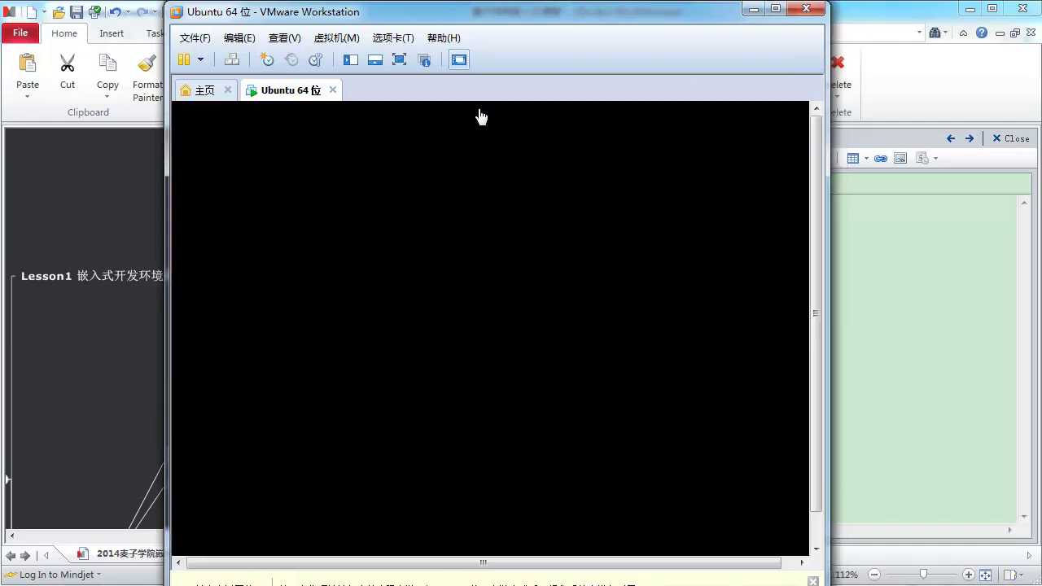
{"action": "left_click", "coordinate": [813, 581]}
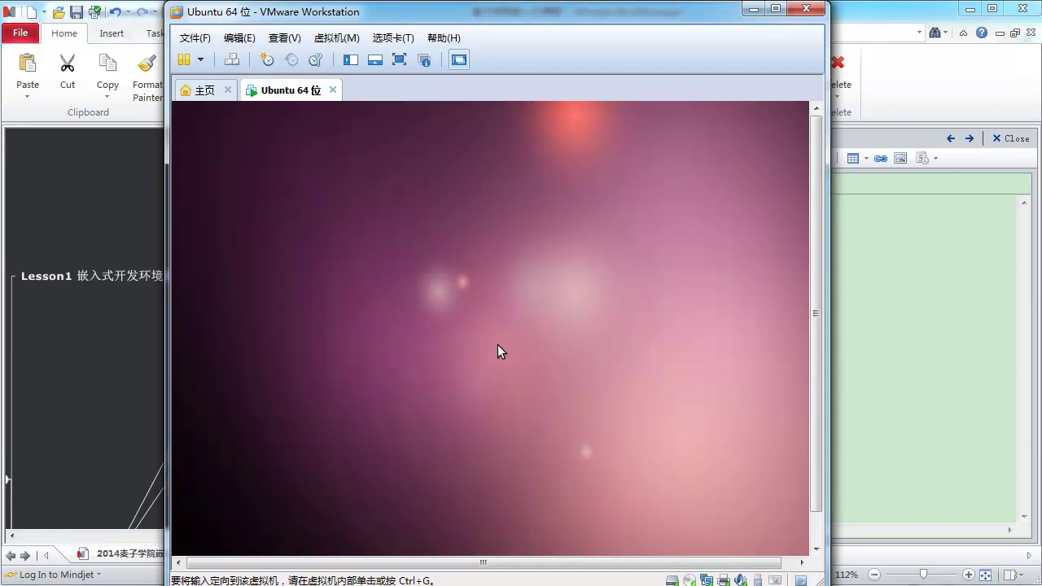
{"action": "left_click_drag", "start_coordinate": [430, 18], "coordinate": [263, 16]}
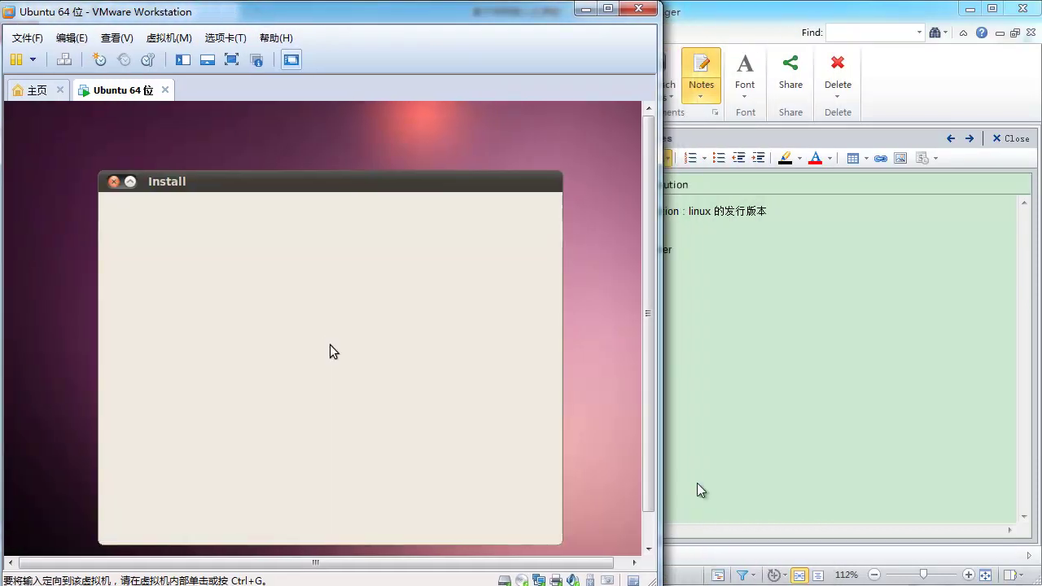
{"action": "left_click_drag", "start_coordinate": [661, 583], "coordinate": [1041, 585]}
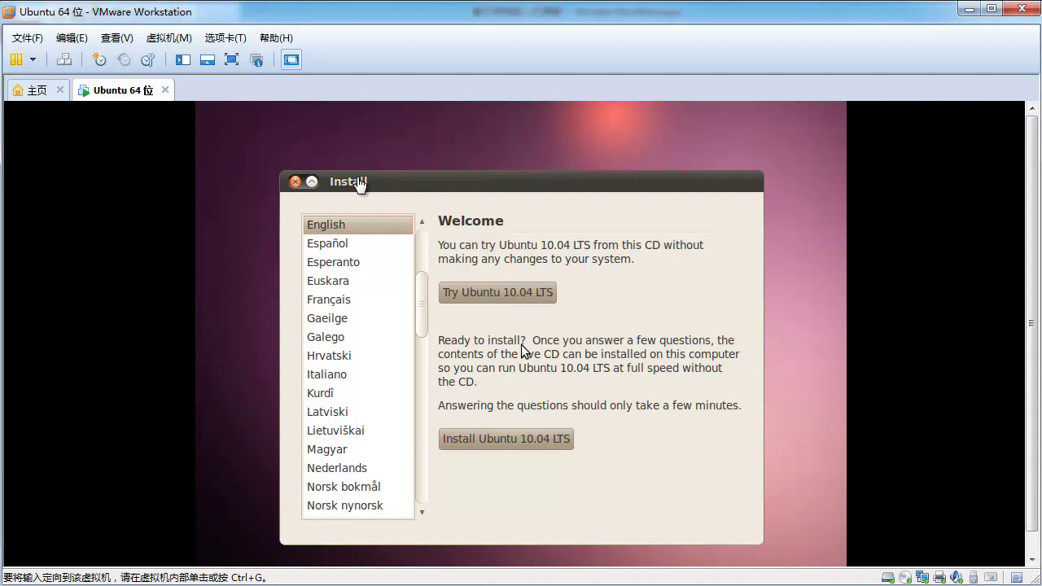
- Choose 中文(简体) as the installer language and start installing Ubuntu 10.04 LTS
{"action": "left_click", "coordinate": [427, 289]}
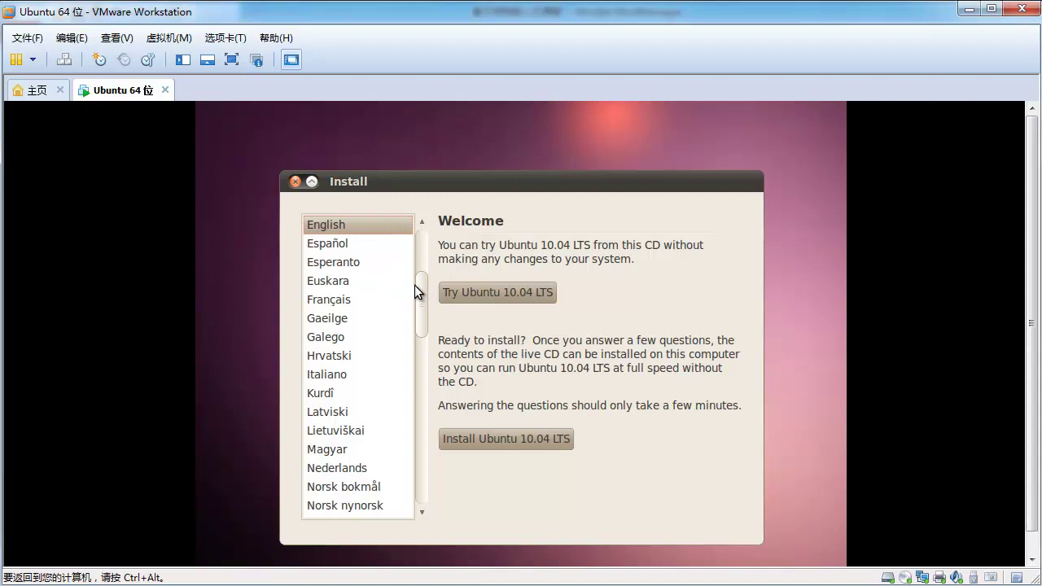
{"action": "left_click_drag", "start_coordinate": [420, 285], "coordinate": [414, 455]}
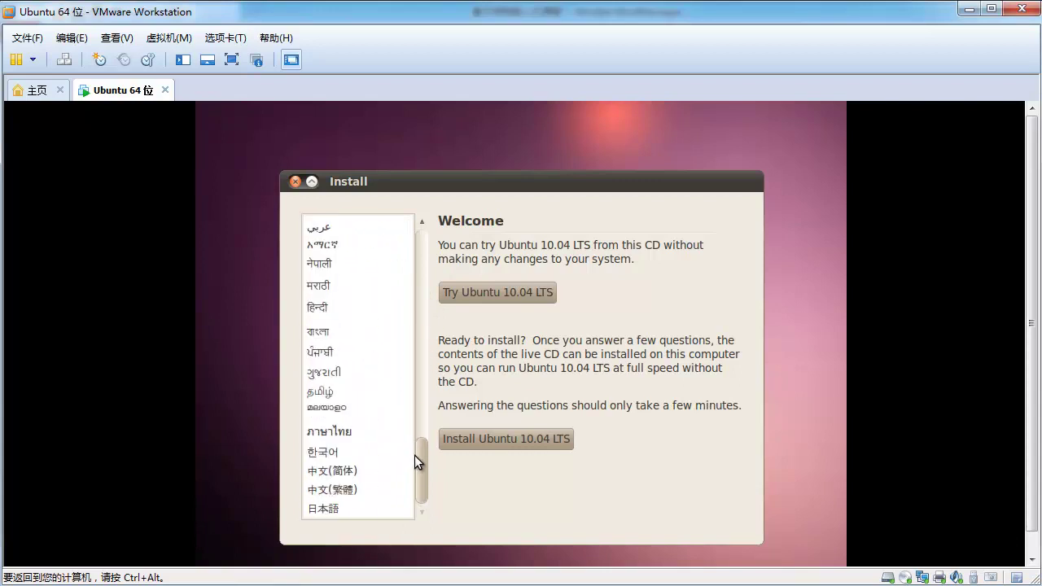
{"action": "left_click", "coordinate": [331, 471]}
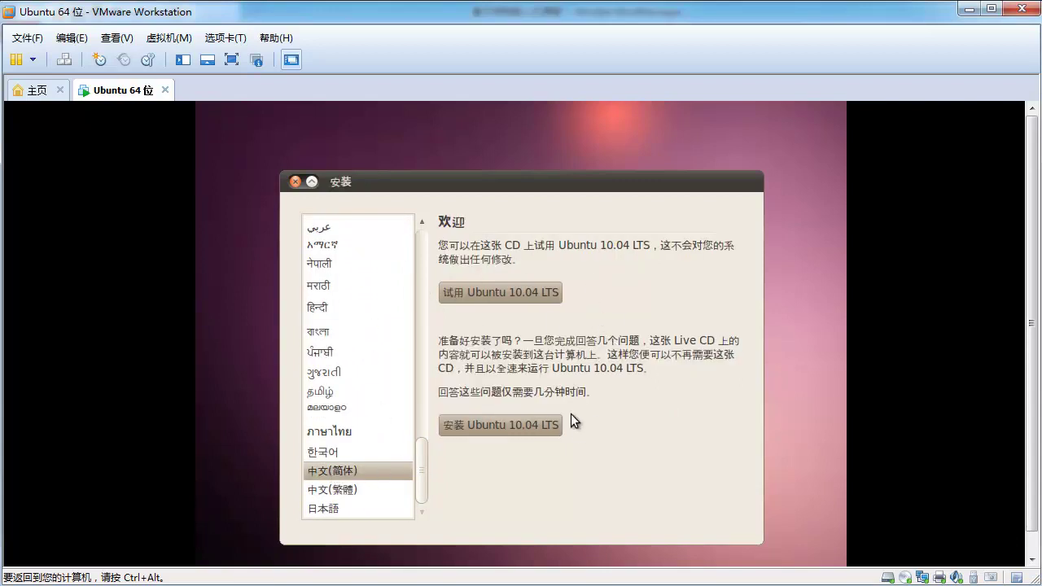
{"action": "left_click", "coordinate": [477, 426]}
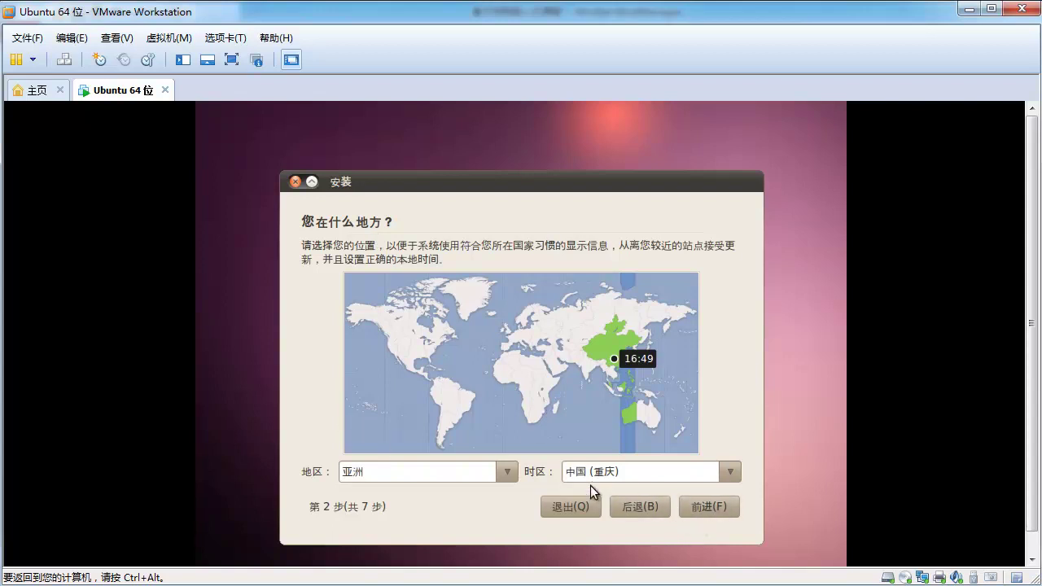
- Accept the region 亚洲 with time zone 中国 (重庆) and the suggested USA keyboard layout
{"action": "left_click", "coordinate": [715, 511]}
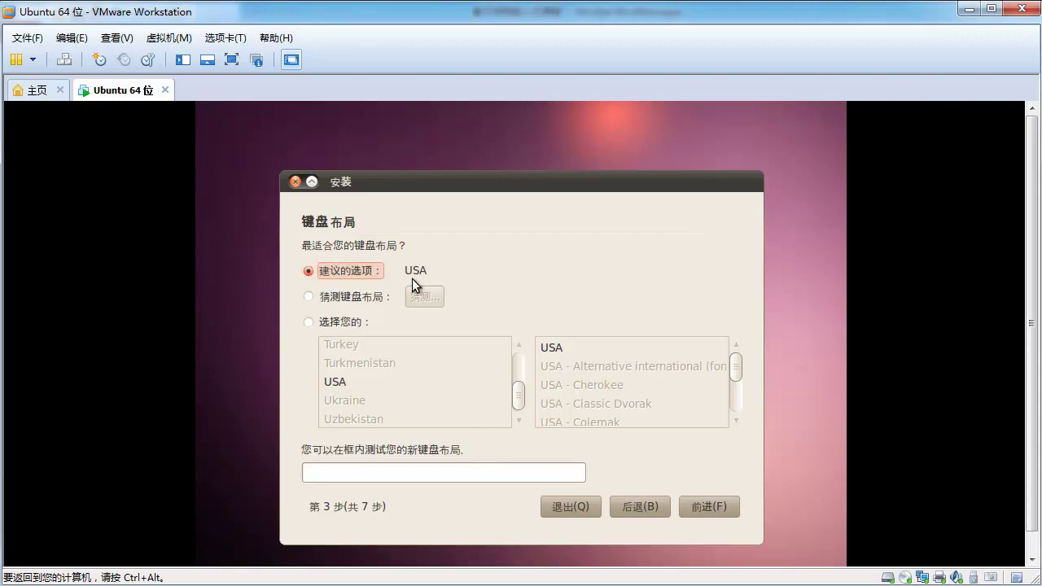
{"action": "left_click", "coordinate": [721, 506]}
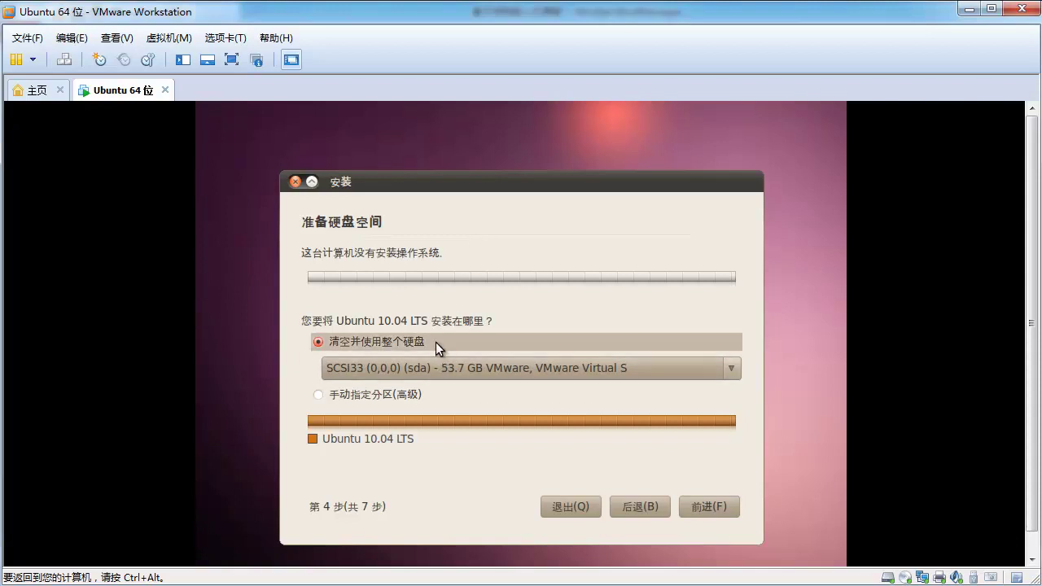
- Choose 清空并使用整个硬盘 on the SCSI33 (sda) disk and continue to the user details
{"action": "left_click", "coordinate": [273, 358]}
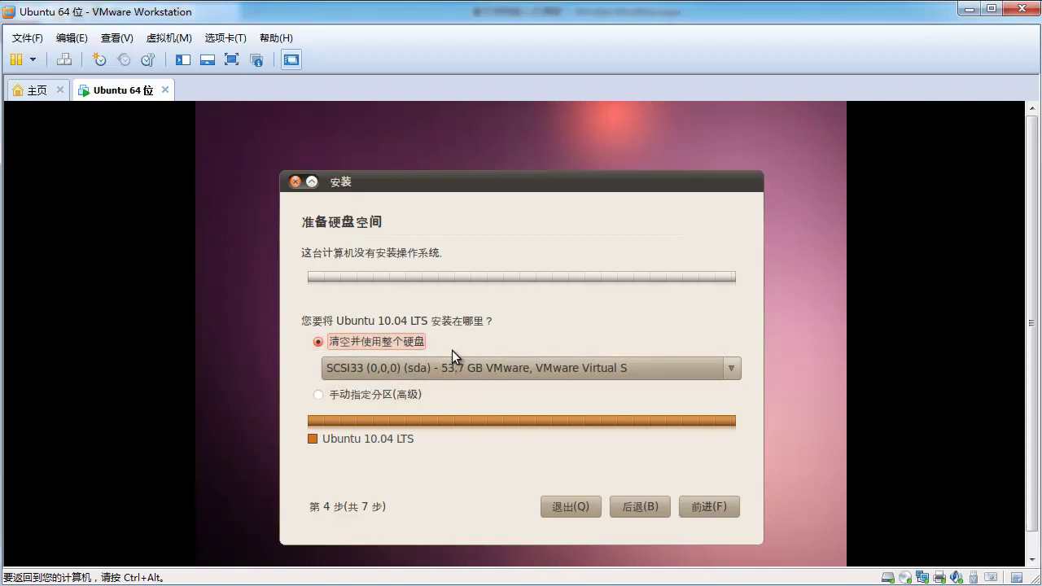
{"action": "key", "text": "ctrl+alt"}
{"action": "left_click", "coordinate": [396, 312]}
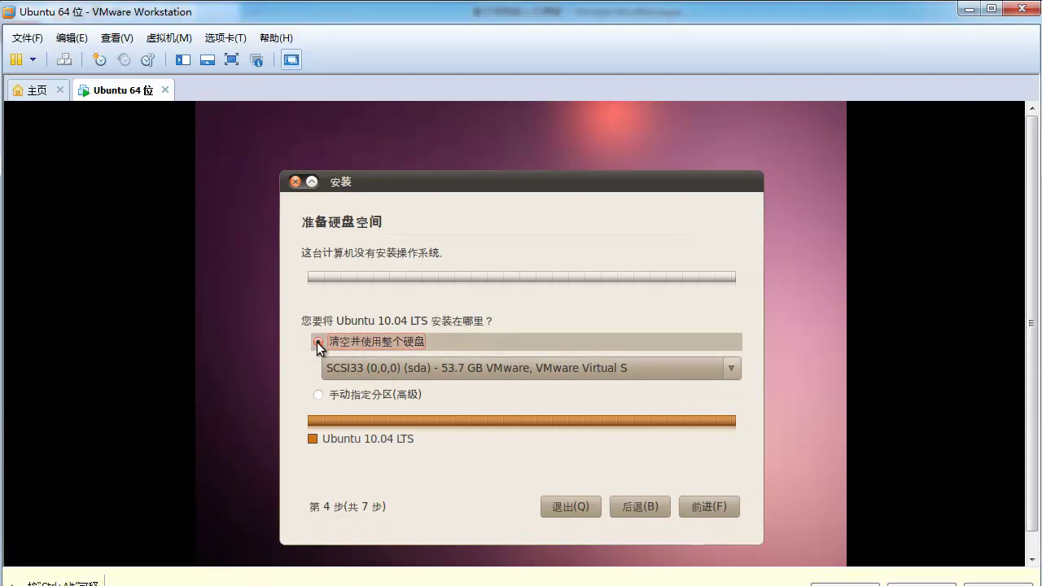
{"action": "left_click", "coordinate": [711, 508]}
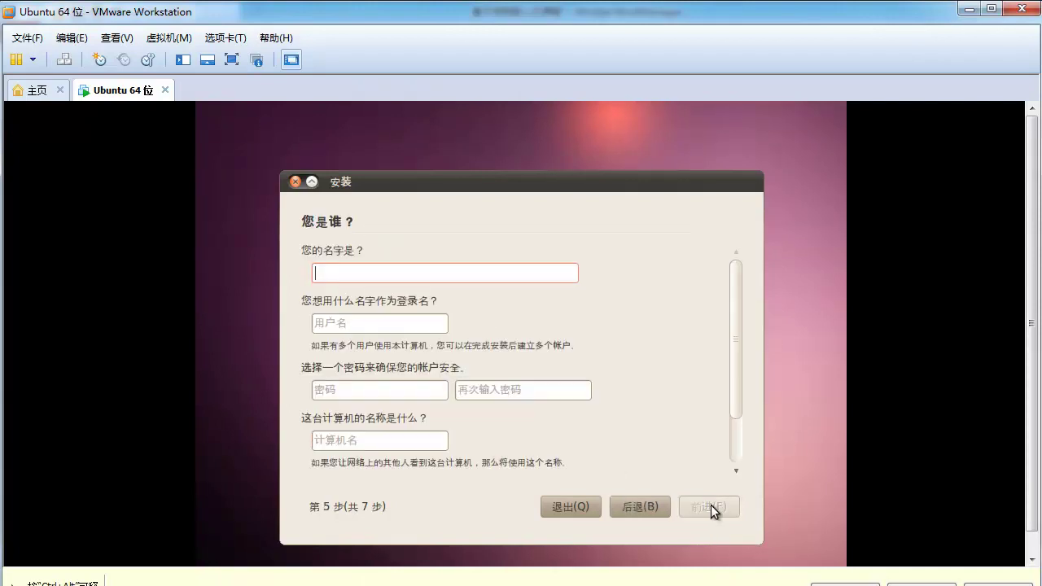
- Enter the user's name and the account password twice, keep 登录时需要密码, and continue to the installation summary
{"action": "type", "text": "rocky"}
{"action": "left_click", "coordinate": [347, 389]}
{"action": "type", "text": "1"}
{"action": "left_click", "coordinate": [588, 392]}
{"action": "type", "text": "1"}
{"action": "scroll", "coordinate": [737, 342], "scroll_direction": "down", "scroll_amount": 3}
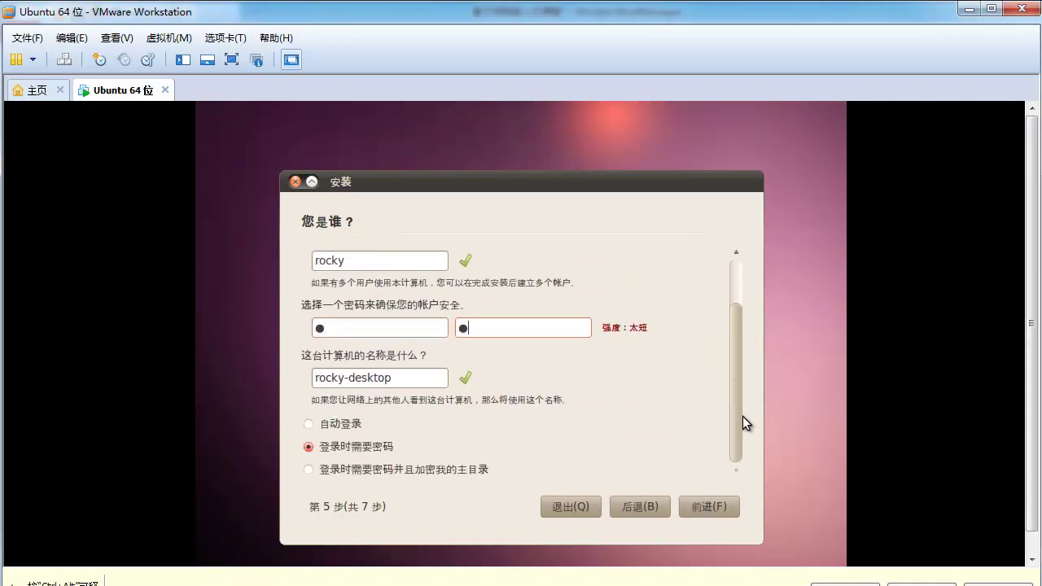
{"action": "left_click", "coordinate": [692, 508]}
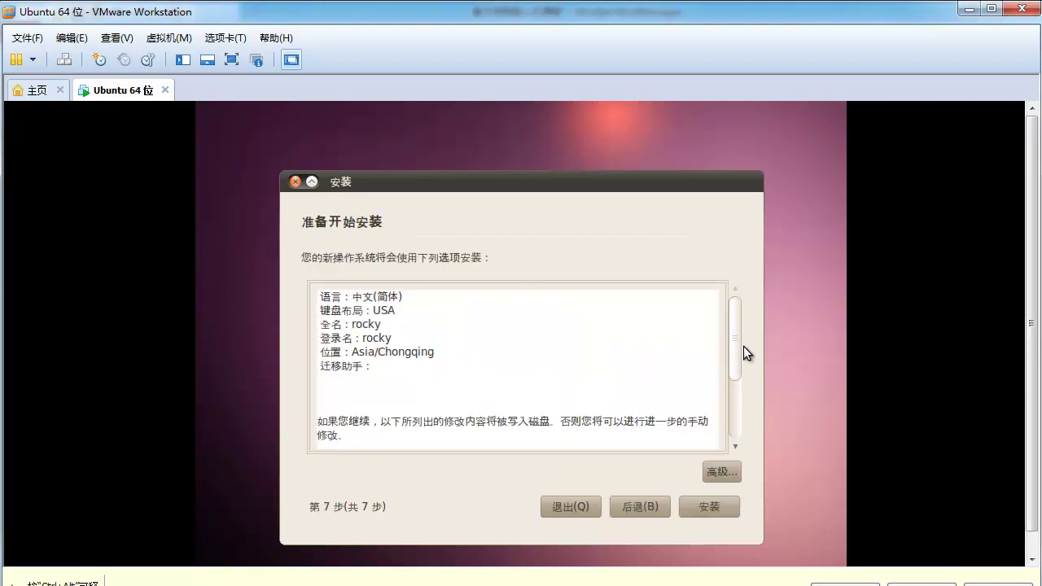
- Review the installation summary down to the partition changes and start the Ubuntu installation
{"action": "mouse_move", "coordinate": [739, 318]}
{"action": "left_mouse_down"}
{"action": "mouse_move", "coordinate": [742, 407]}
{"action": "mouse_move", "coordinate": [738, 303]}
{"action": "left_mouse_up"}
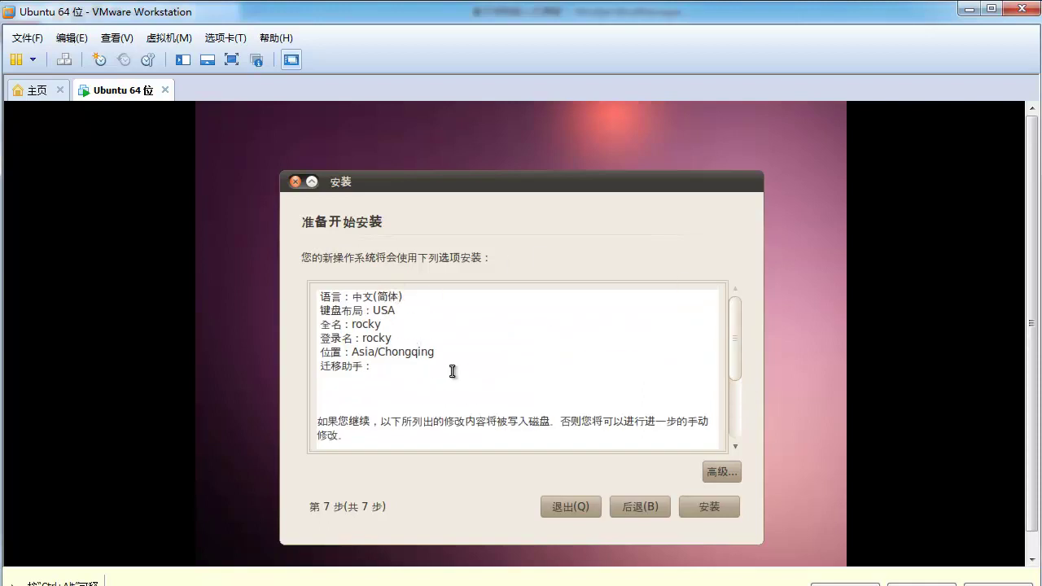
{"action": "scroll", "coordinate": [449, 372], "scroll_direction": "down", "scroll_amount": 3}
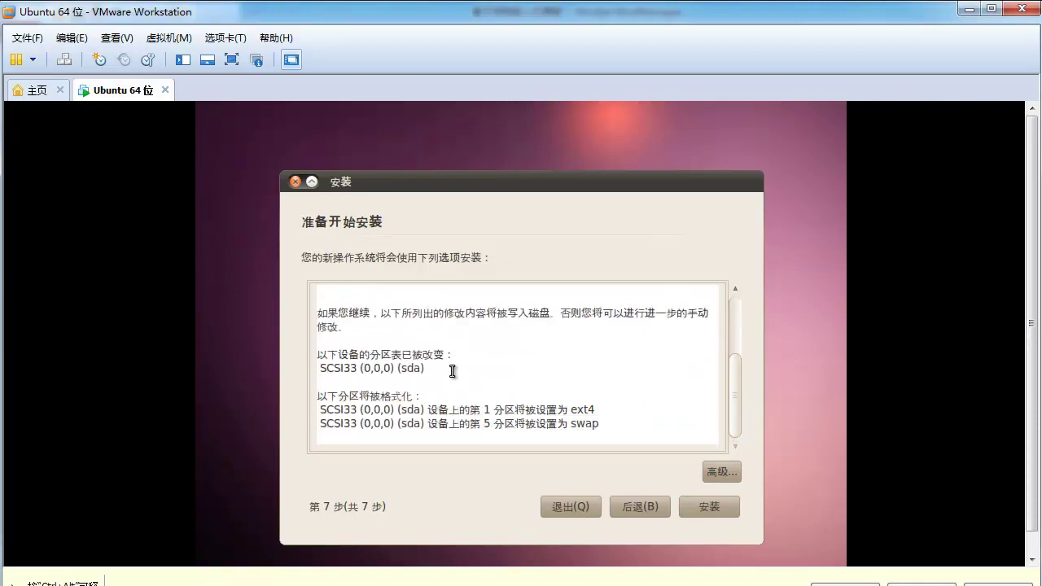
{"action": "left_click", "coordinate": [701, 508]}
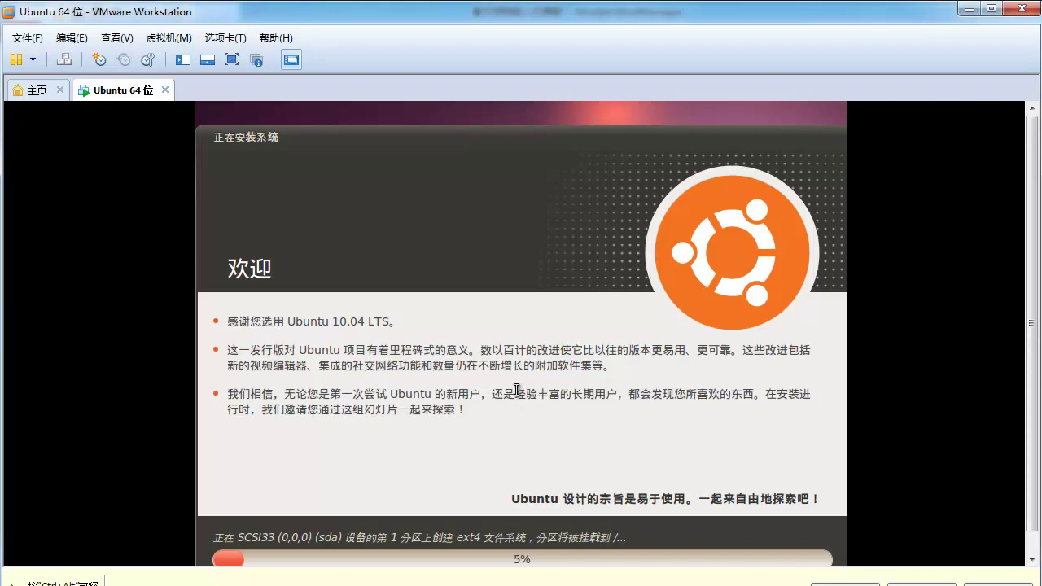
{"action": "key", "text": "ctrl+alt"}
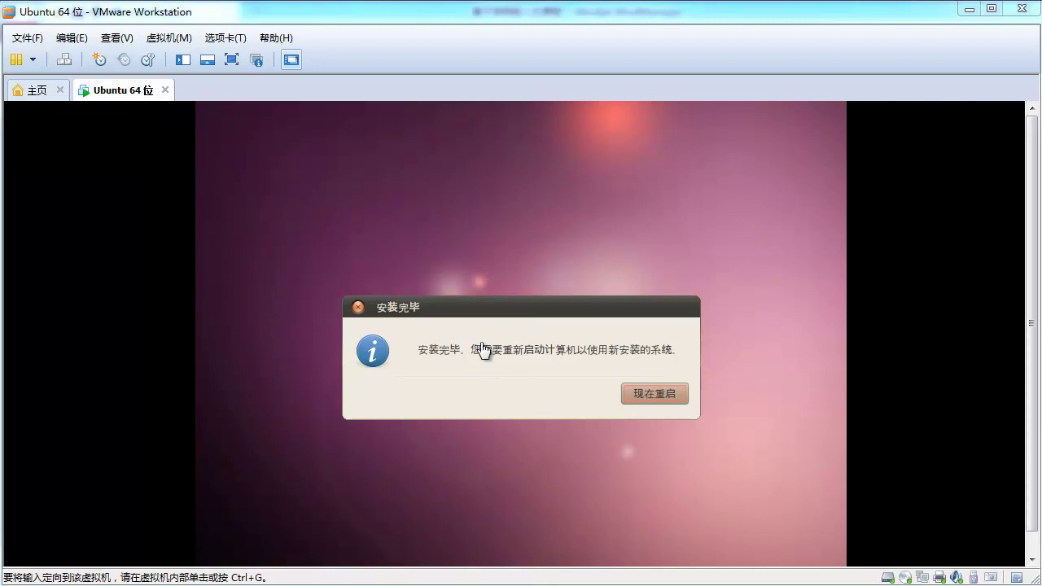
- Restart the virtual machine from the 安装完毕 notice and release the input back to the host
{"action": "left_click", "coordinate": [649, 395]}
{"action": "left_click", "coordinate": [631, 395]}
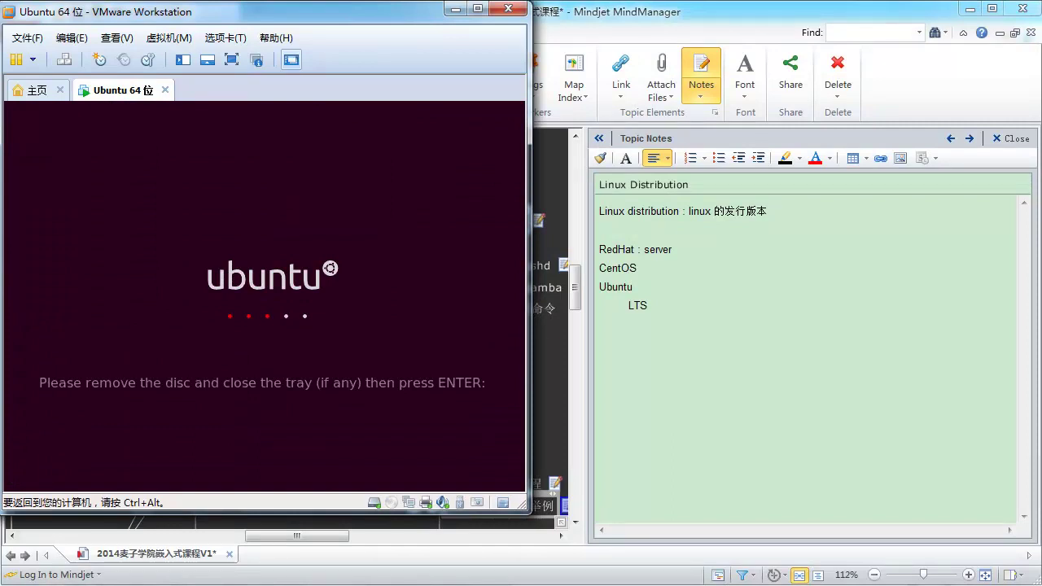
{"action": "key", "text": "ctrl+alt"}
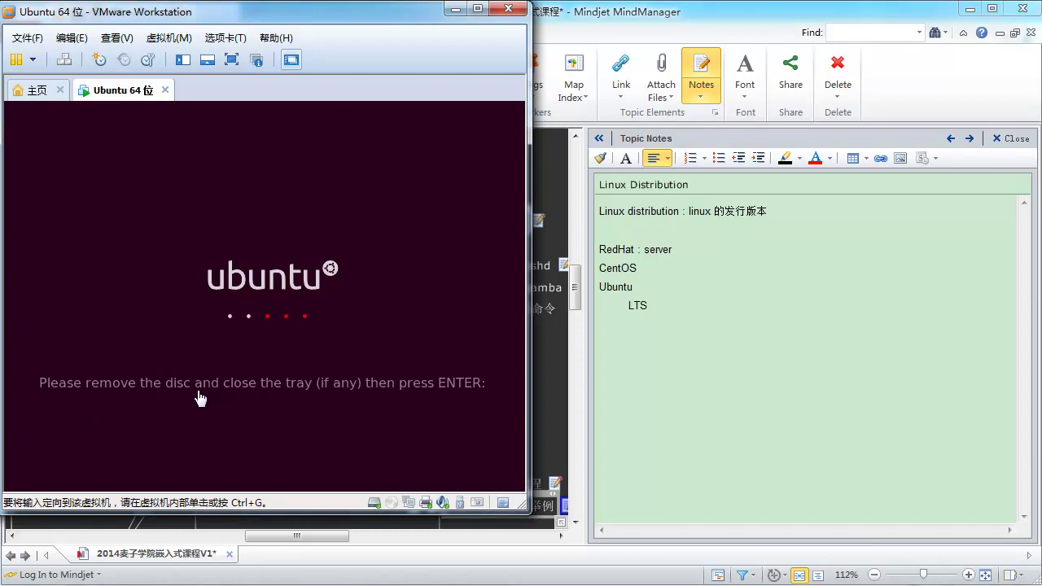
- Switch the virtual machine's CD/DVD (SATA) connection to the physical drive with 自动检测, and confirm the disc removal prompt in the guest
{"action": "left_click_drag", "start_coordinate": [352, 16], "coordinate": [558, 37]}
{"action": "right_click", "coordinate": [338, 120]}
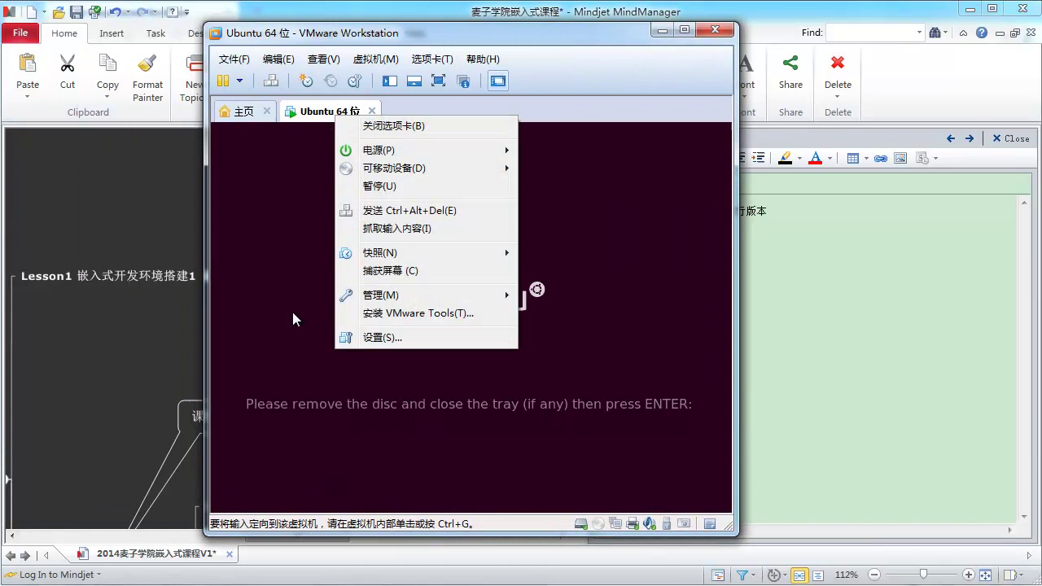
{"action": "left_click", "coordinate": [374, 340]}
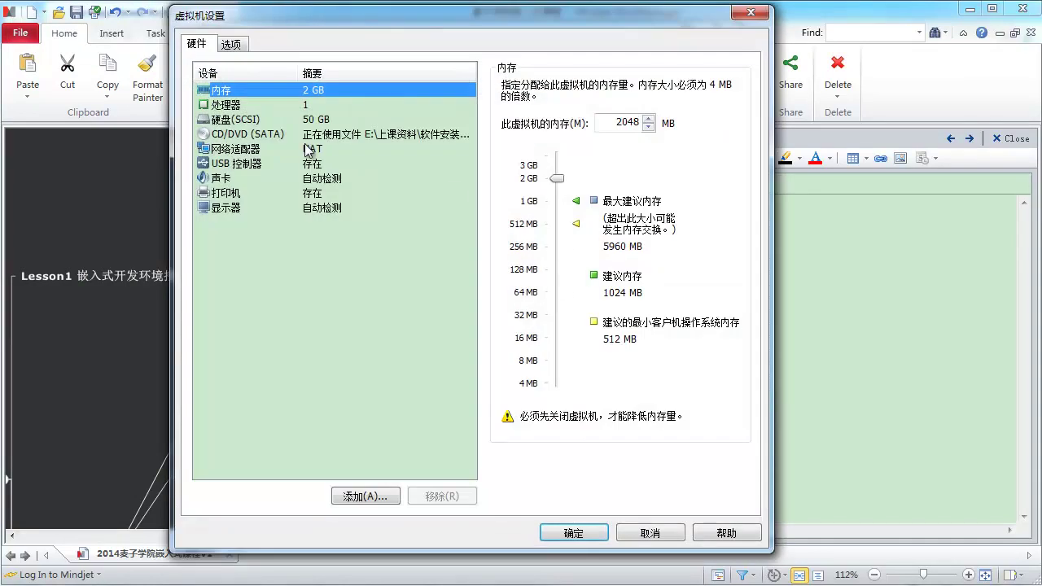
{"action": "left_click", "coordinate": [259, 134]}
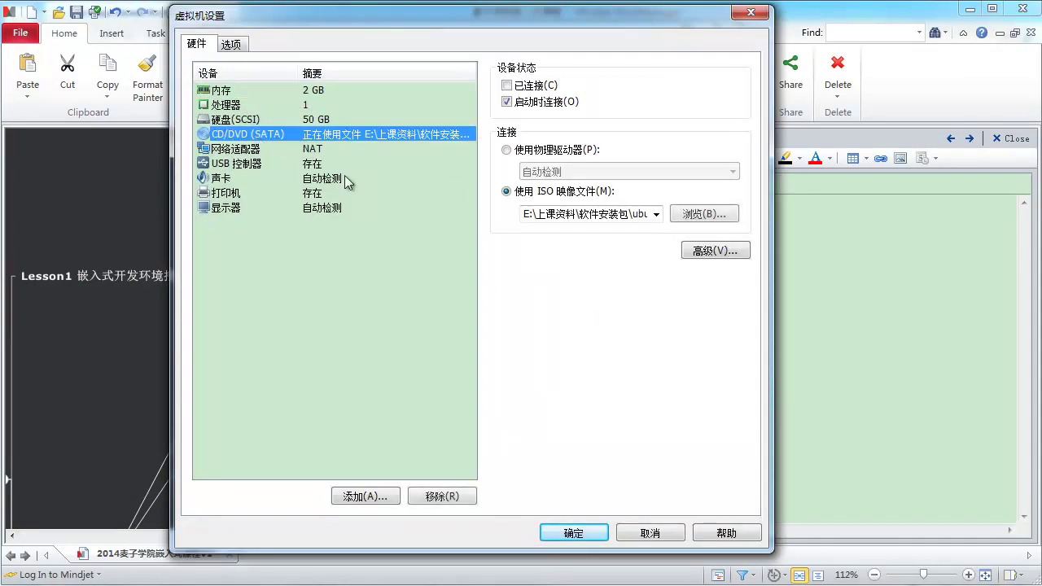
{"action": "left_click", "coordinate": [508, 150]}
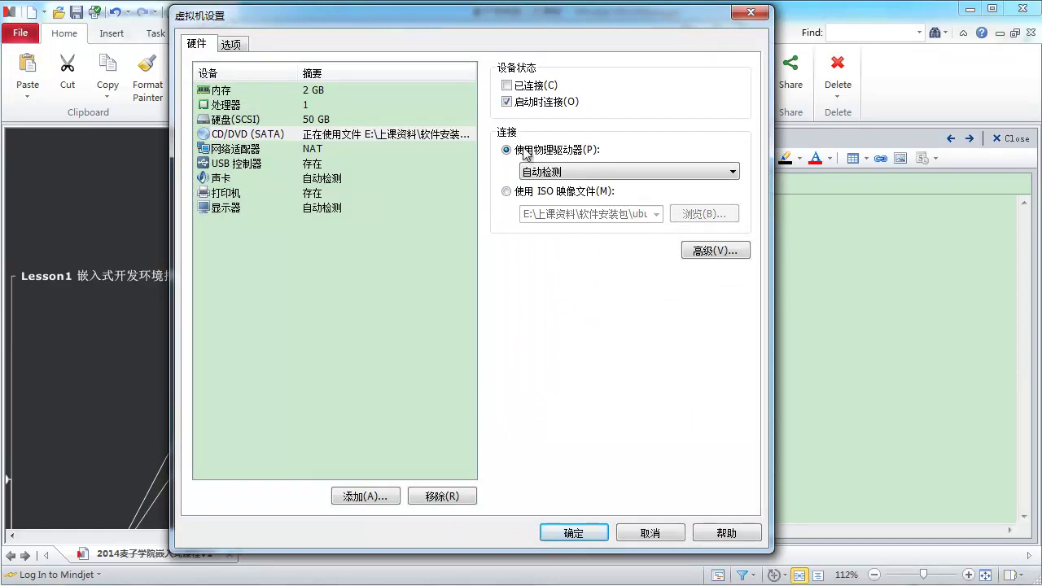
{"action": "left_click", "coordinate": [575, 538]}
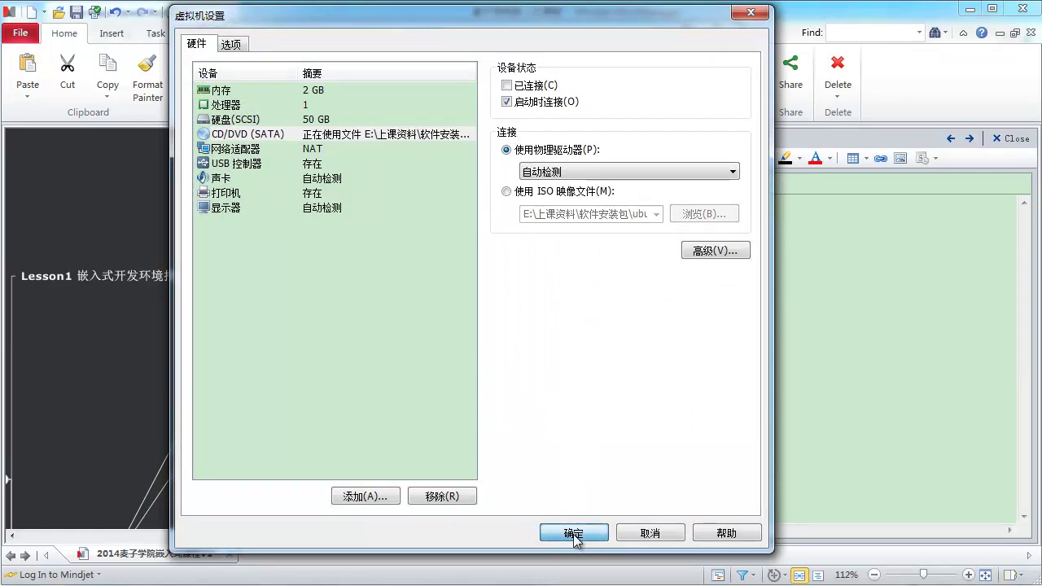
{"action": "left_click", "coordinate": [578, 537]}
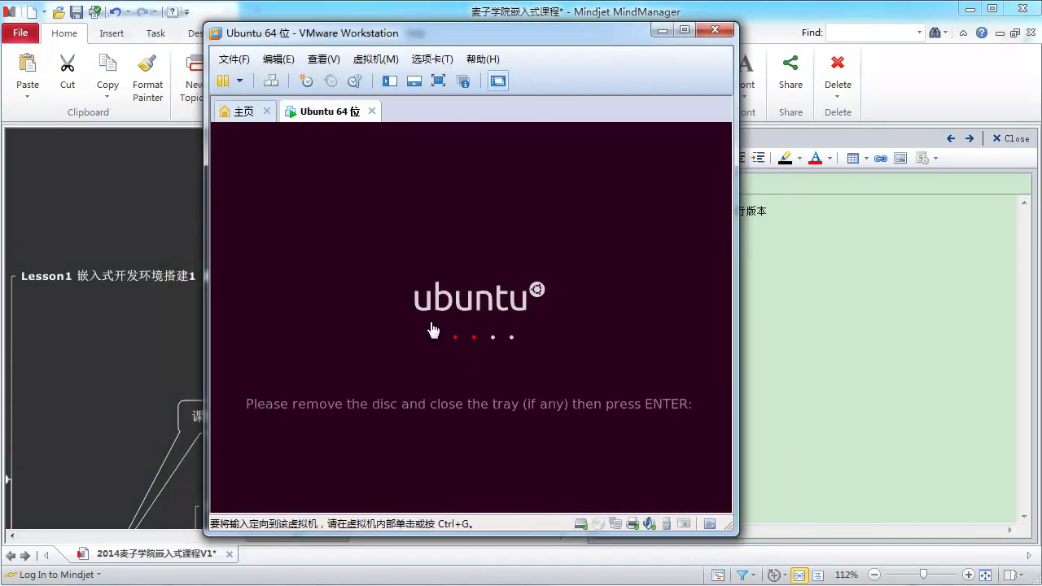
{"action": "left_click", "coordinate": [450, 340]}
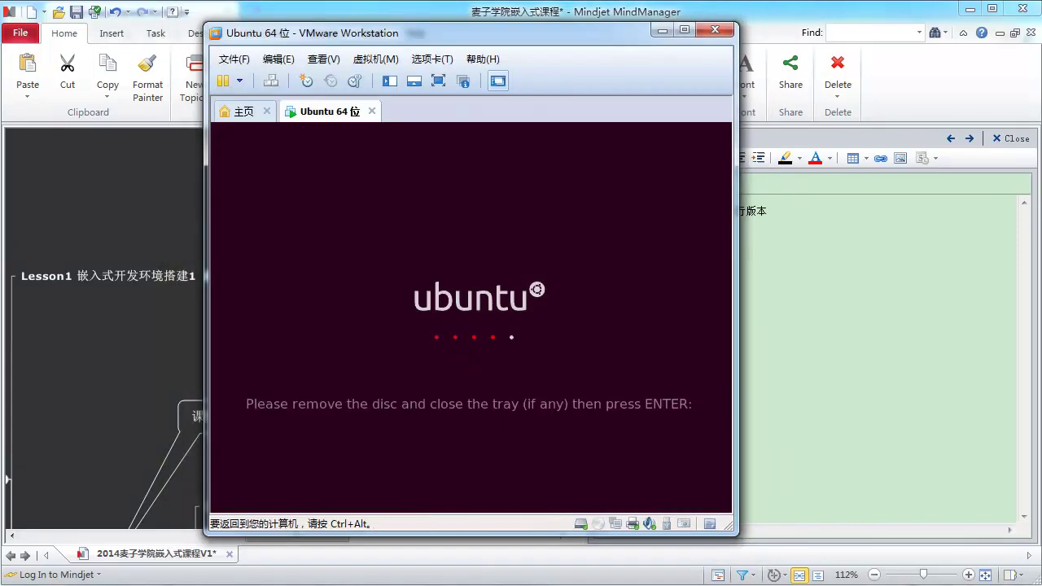
{"action": "key", "text": "Return"}
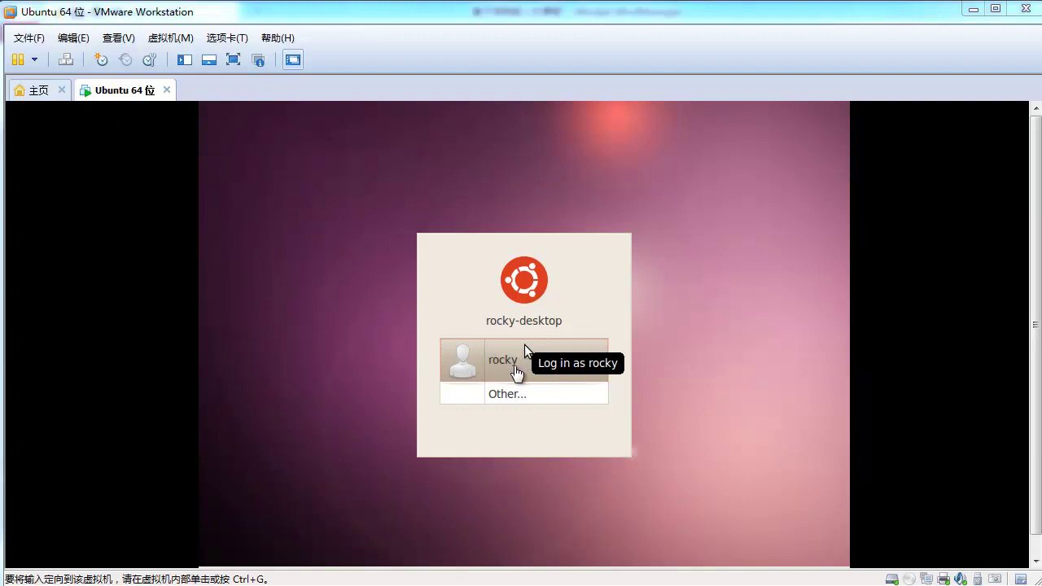
- Log in to Ubuntu with the listed user account by entering its password
{"action": "left_click", "coordinate": [508, 367]}
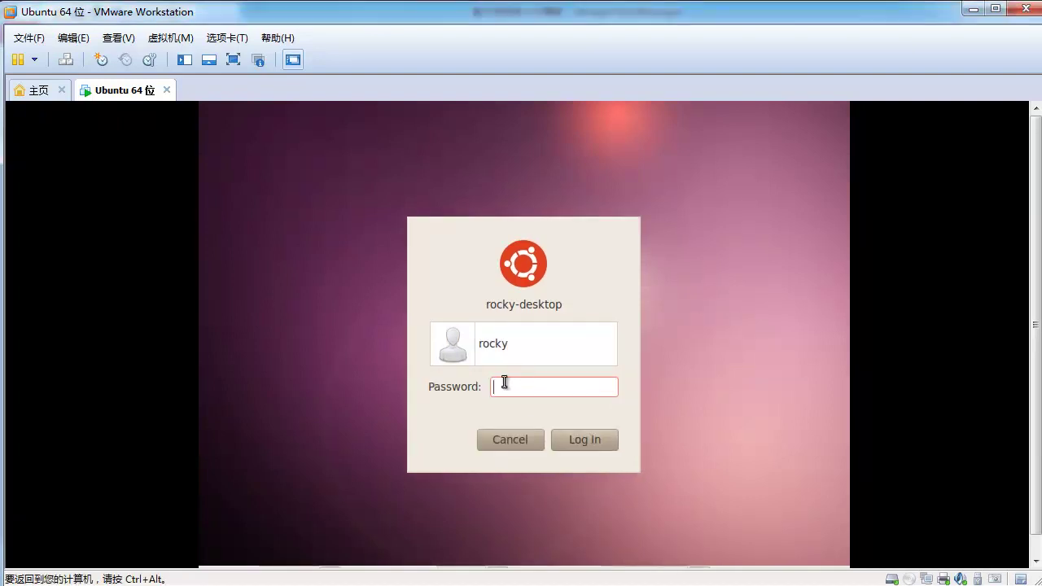
{"action": "type", "text": "1"}
{"action": "key", "text": "Return"}
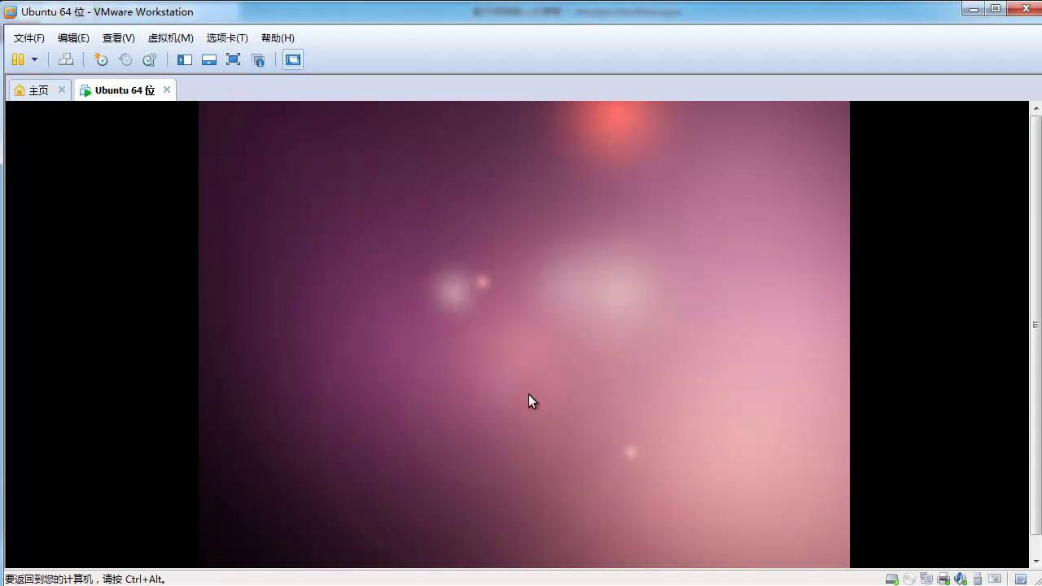